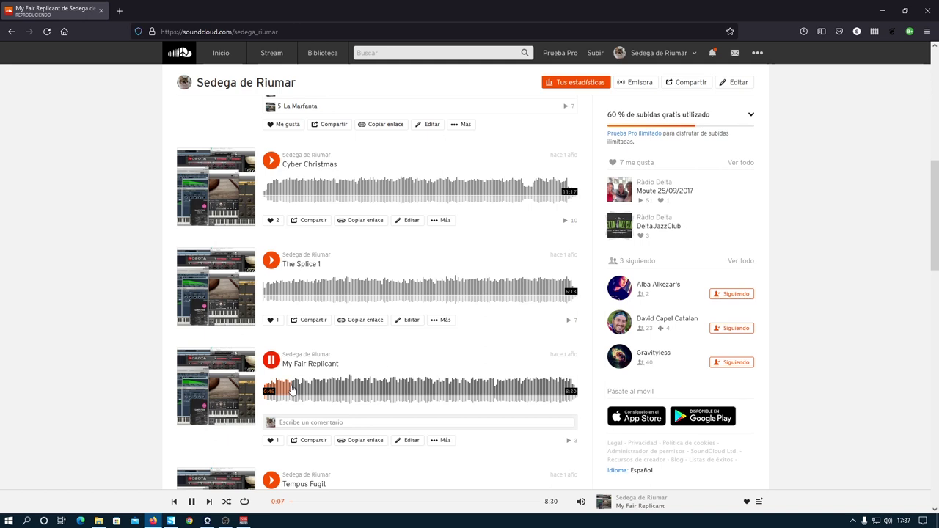
# Skip ahead in the track My Fair Replicant, pause it and look over the profile's track list
pyautogui.click(313, 391)
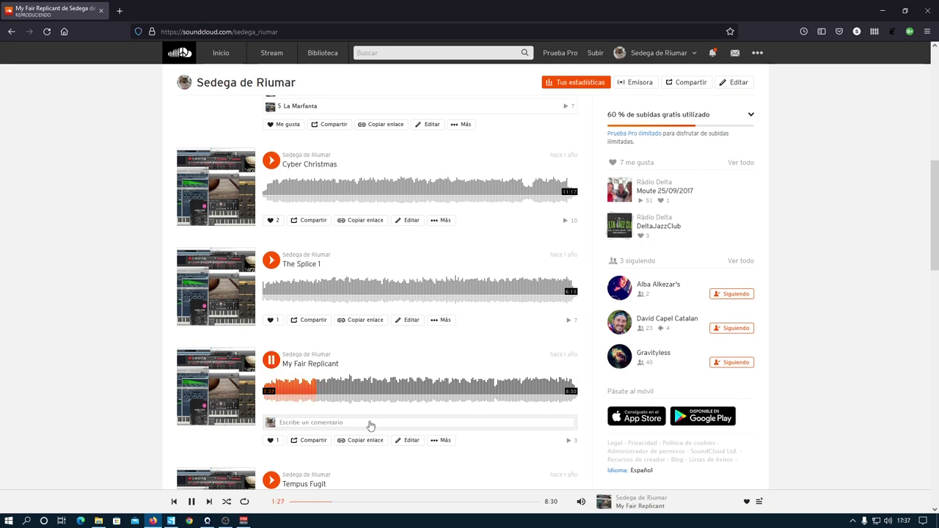
pyautogui.click(271, 360)
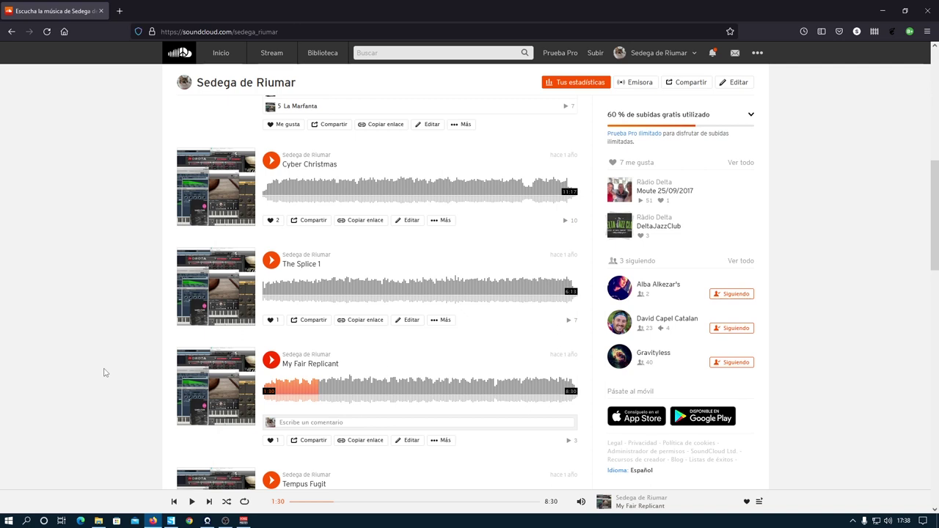
pyautogui.scroll(-2, 104, 373)
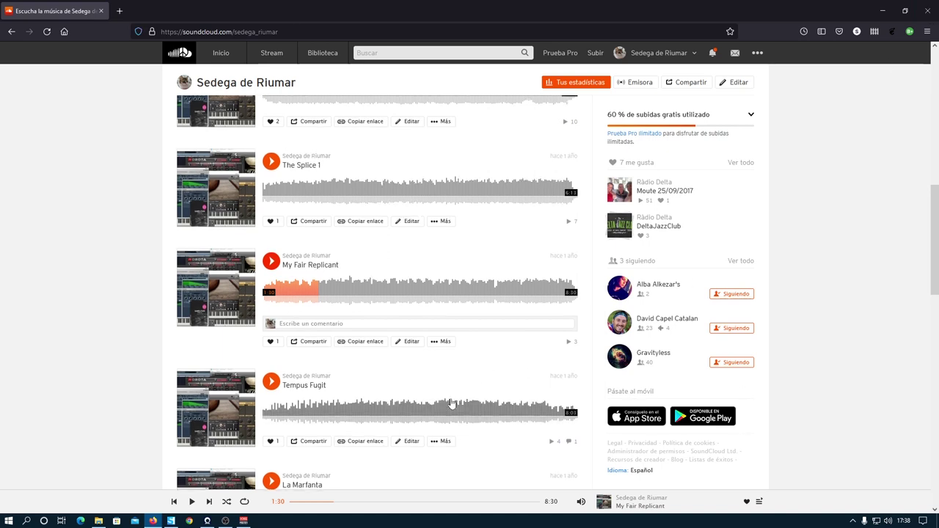
pyautogui.scroll(10, 451, 404)
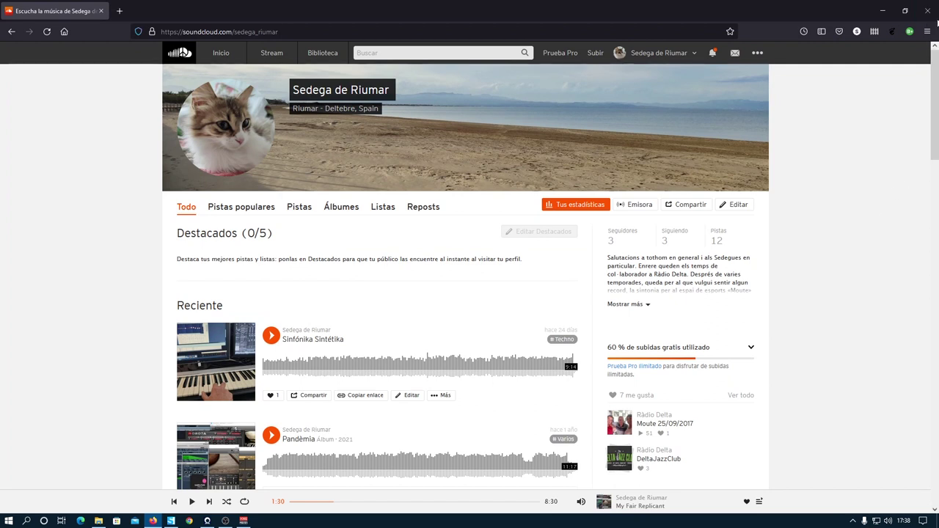
# Switch to Samplitude Pro X5, play the TechnoTrance8V5 arrangement from the start and stop playback
pyautogui.hotkey('alt', 'Tab')
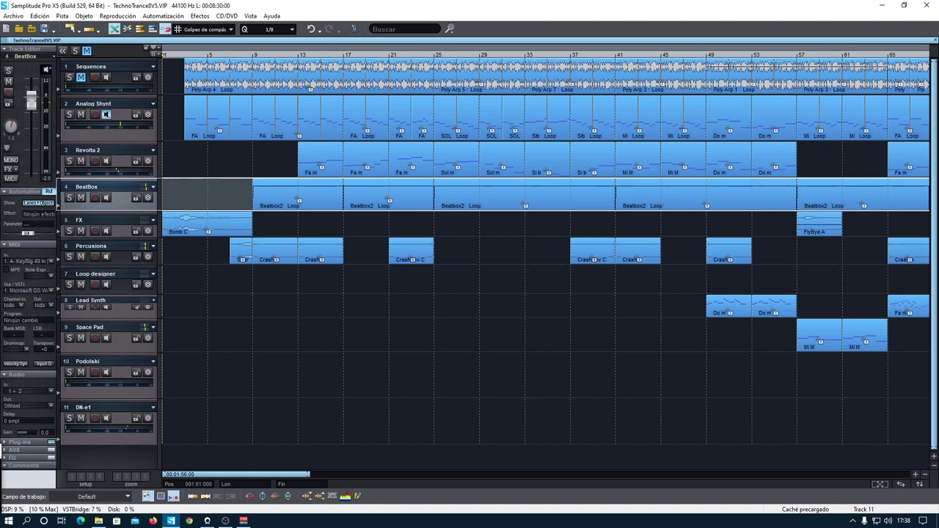
pyautogui.press('space')
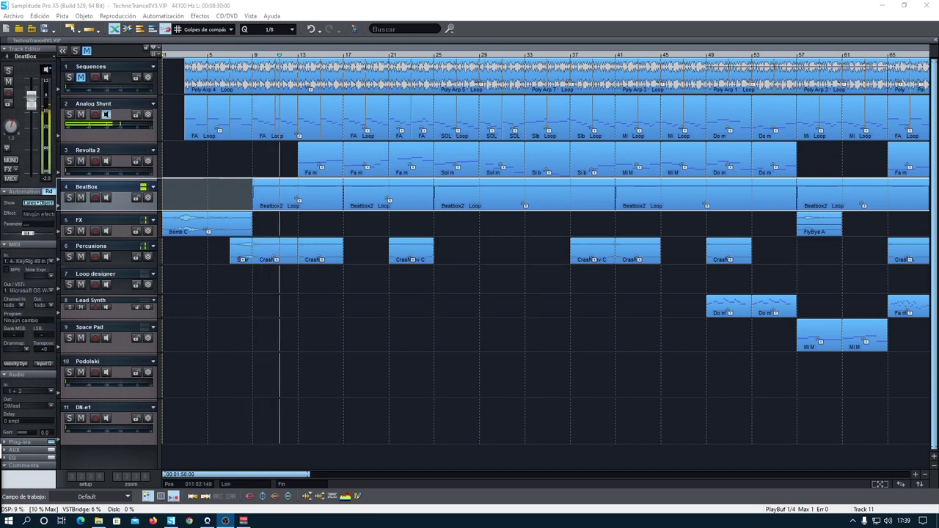
pyautogui.press('space')
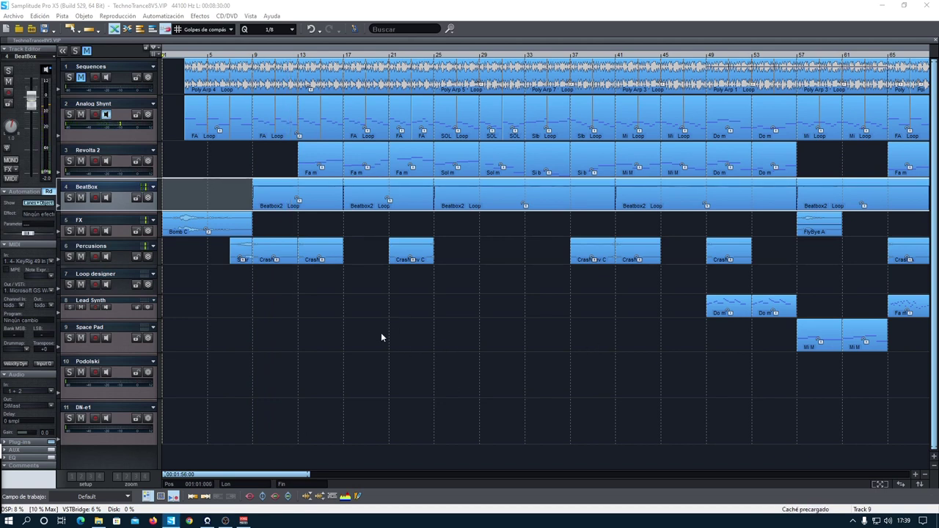
# View the Analog Shynt track's Vita Analog Synths instrument, sound a note on its keyboard and close it
pyautogui.click(175, 117)
pyautogui.rightClick(174, 119)
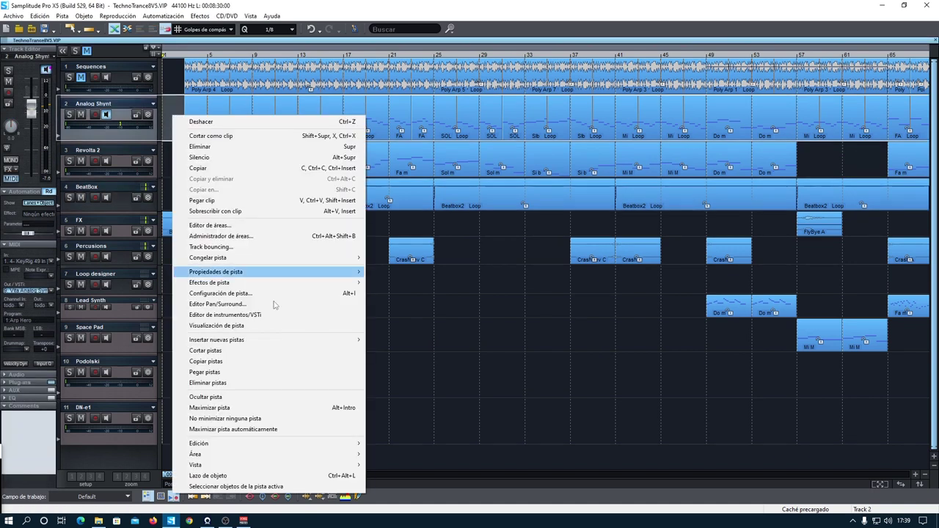
pyautogui.click(221, 316)
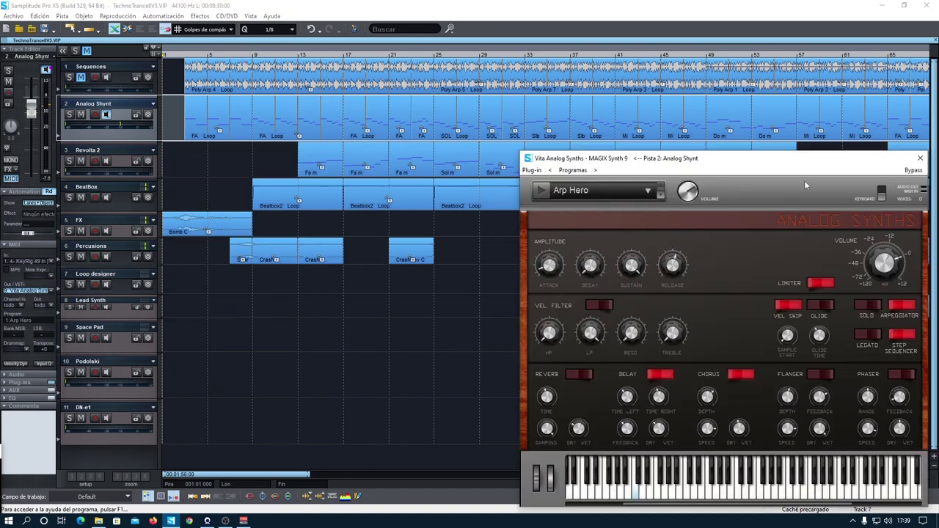
pyautogui.moveTo(707, 164); pyautogui.dragTo(397, 75)
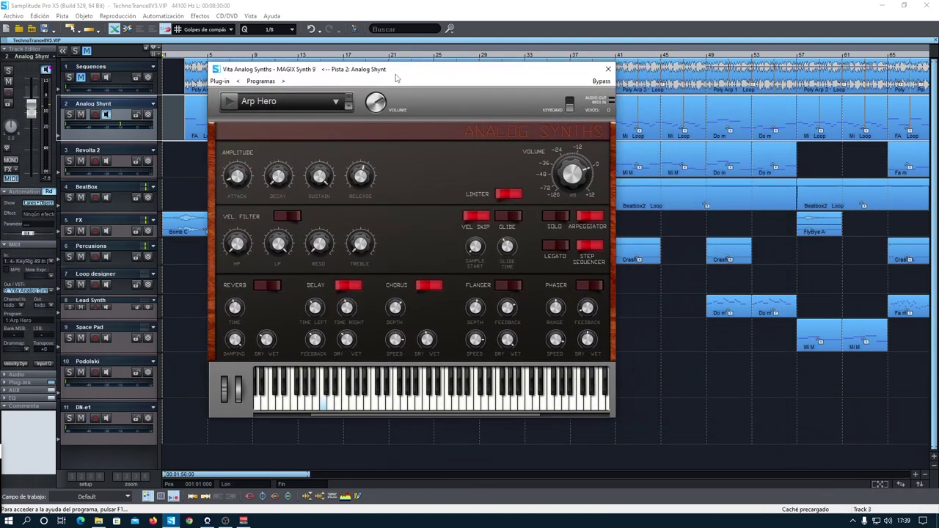
pyautogui.click(428, 410)
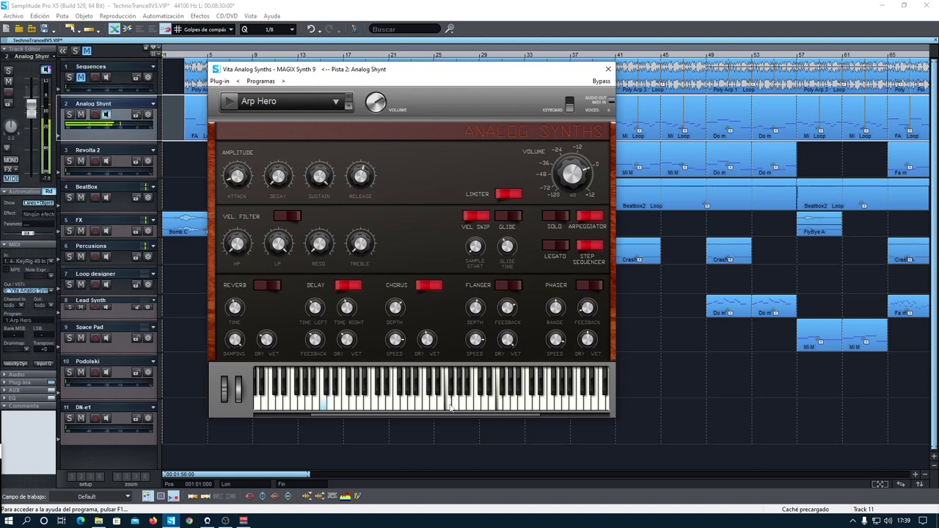
pyautogui.moveTo(535, 73); pyautogui.dragTo(557, 106)
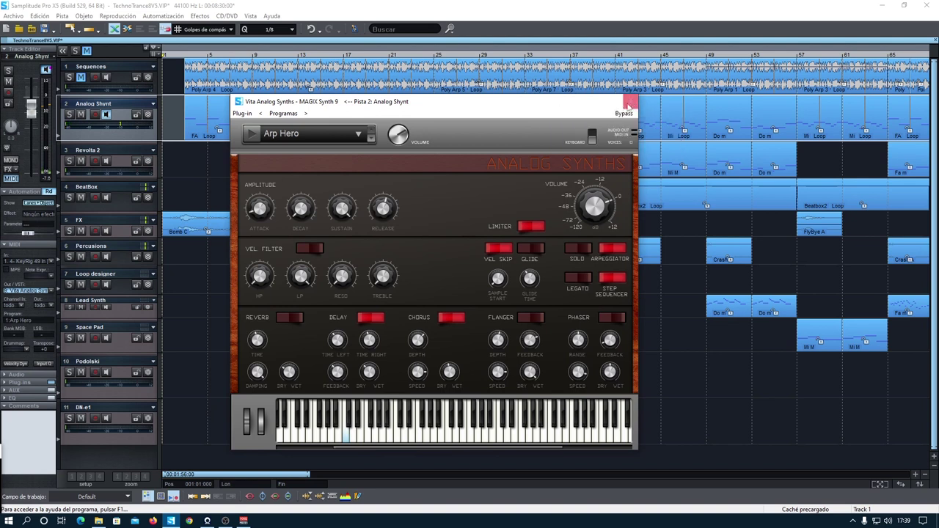
pyautogui.click(631, 102)
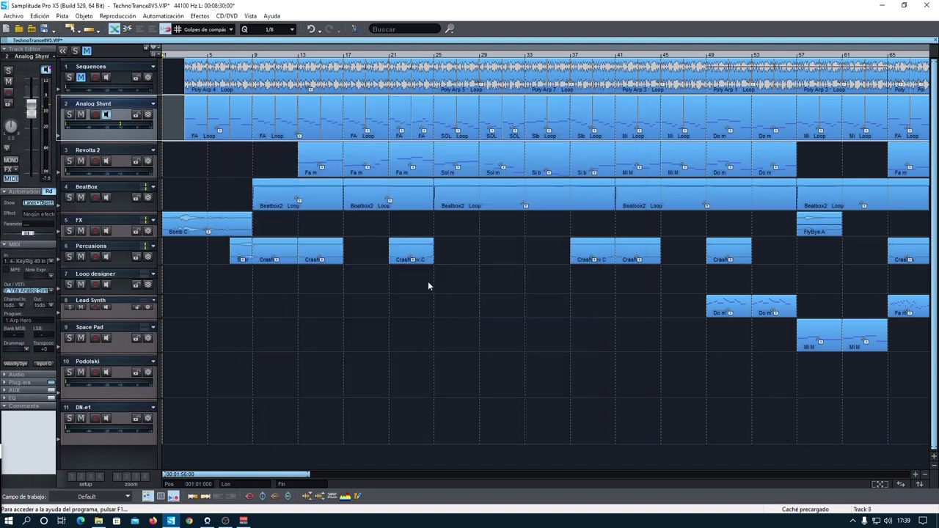
# Examine the notes of the FA loop at bar 9 of the Analog Shynt track in the MIDI editor, then close it
pyautogui.click(270, 135)
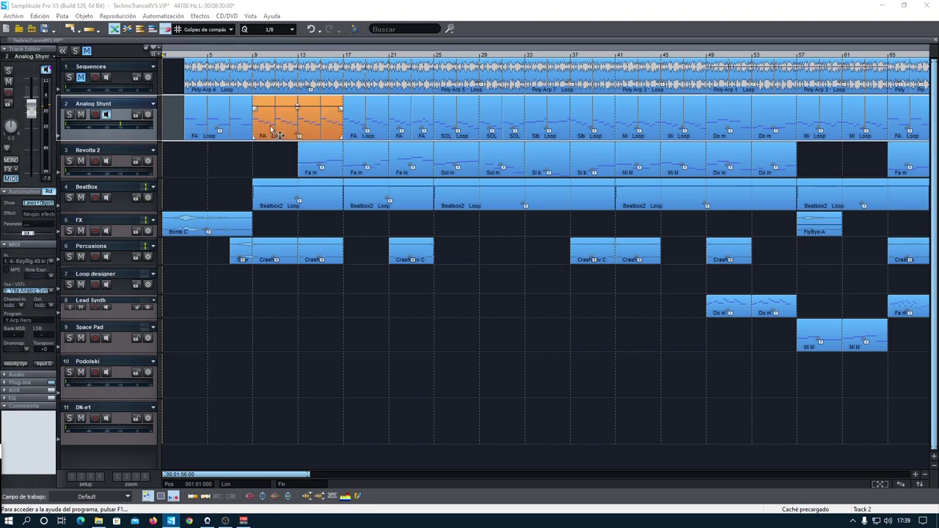
pyautogui.hotkey('ctrl', 'o')
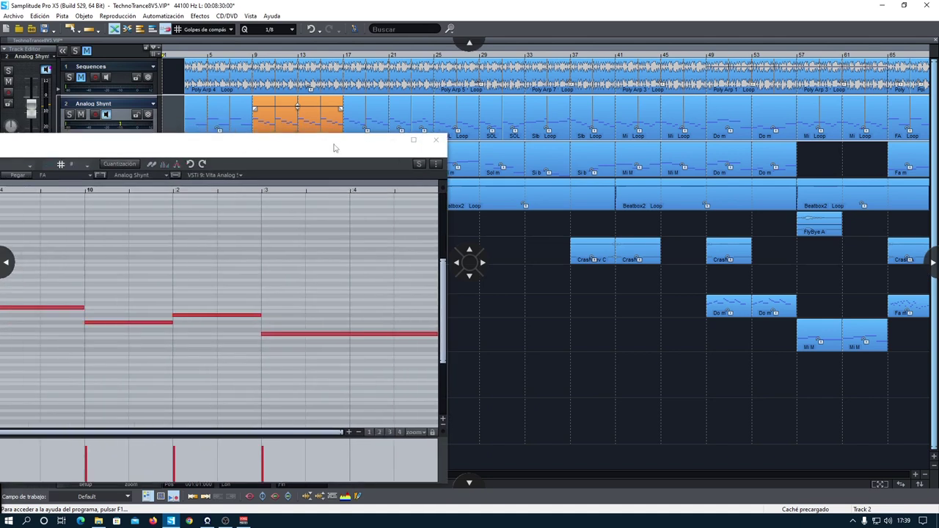
pyautogui.moveTo(667, 162); pyautogui.dragTo(688, 162)
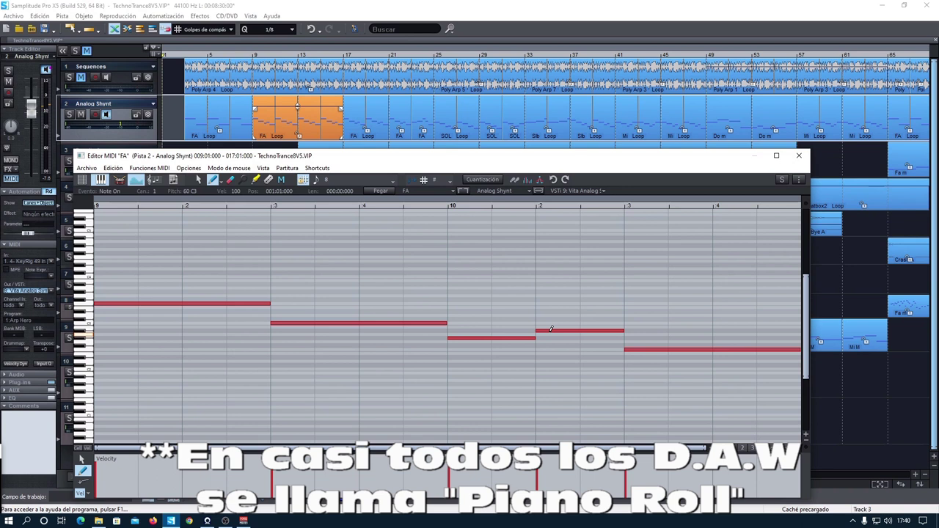
pyautogui.press('Escape')
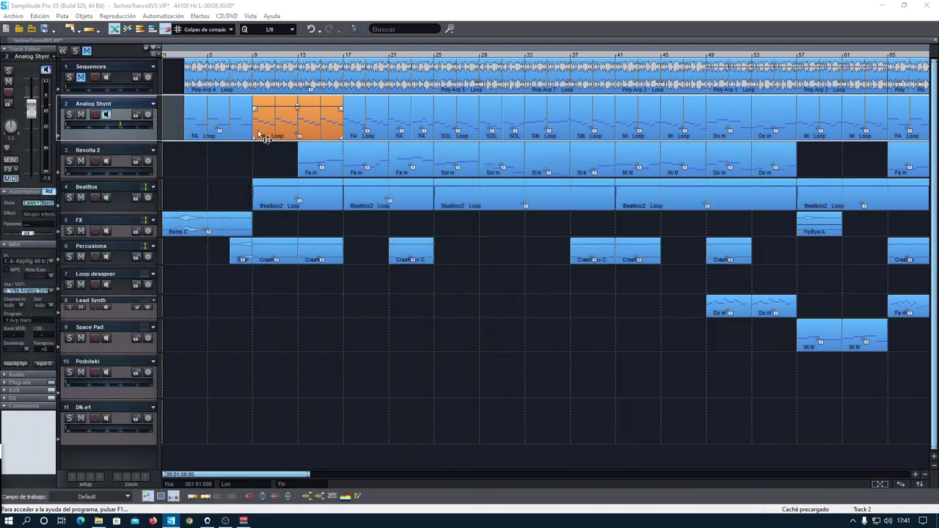
# Open the Revolta 2 track's instrument editor and move its window clear of the track headers
pyautogui.click(287, 168)
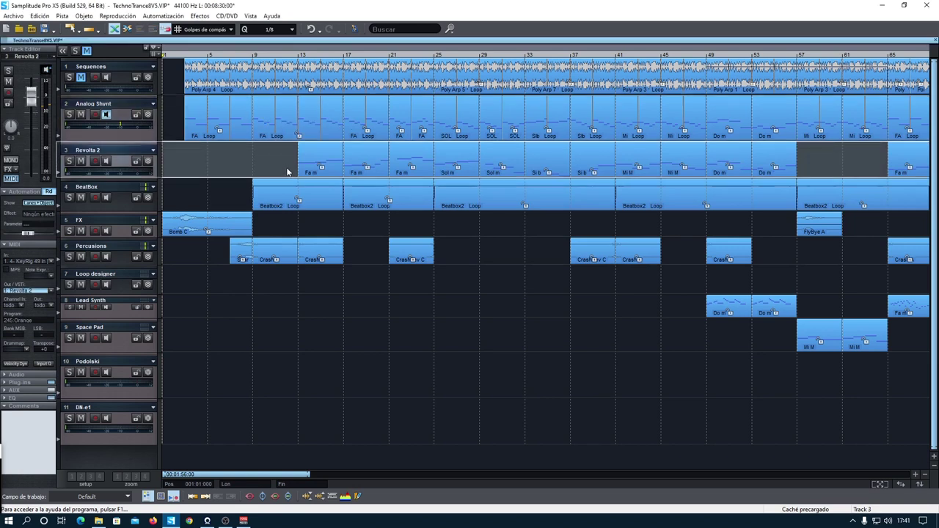
pyautogui.rightClick(279, 168)
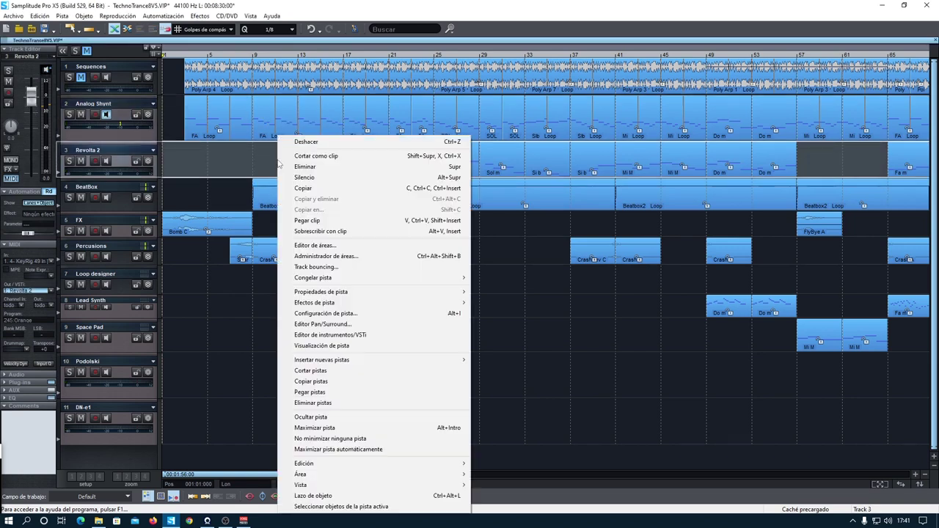
pyautogui.click(351, 336)
pyautogui.moveTo(486, 221); pyautogui.dragTo(385, 95)
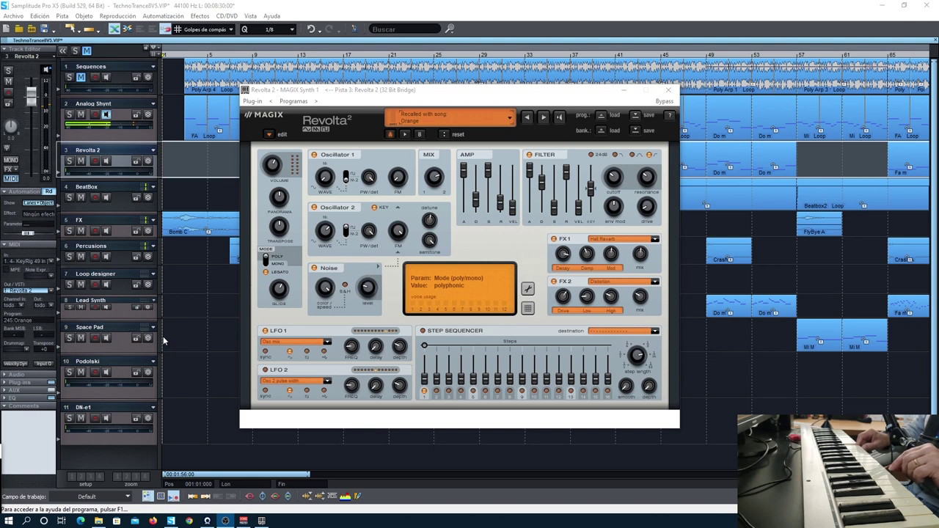
pyautogui.click(378, 99)
pyautogui.moveTo(378, 99); pyautogui.dragTo(577, 81)
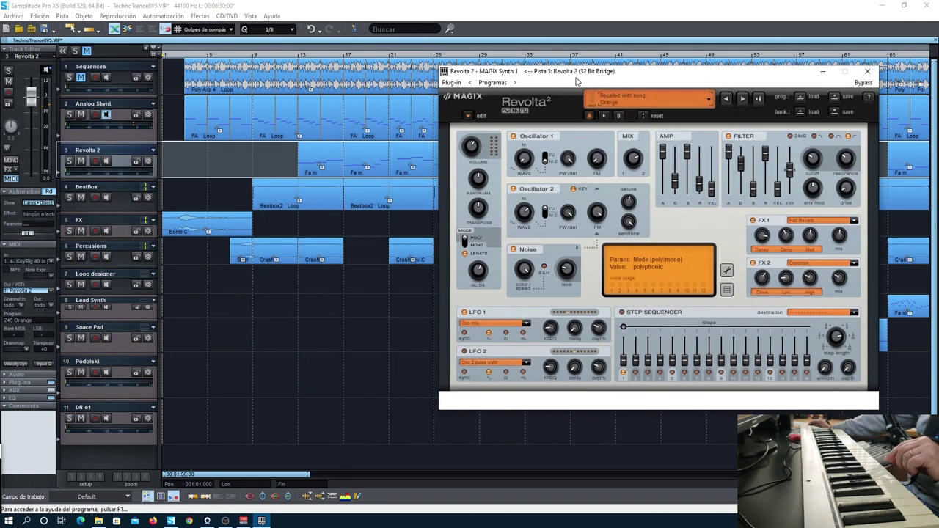
# Turn off monitoring on the Analog Shynt track and turn it on for the Revolta 2 track
pyautogui.click(106, 115)
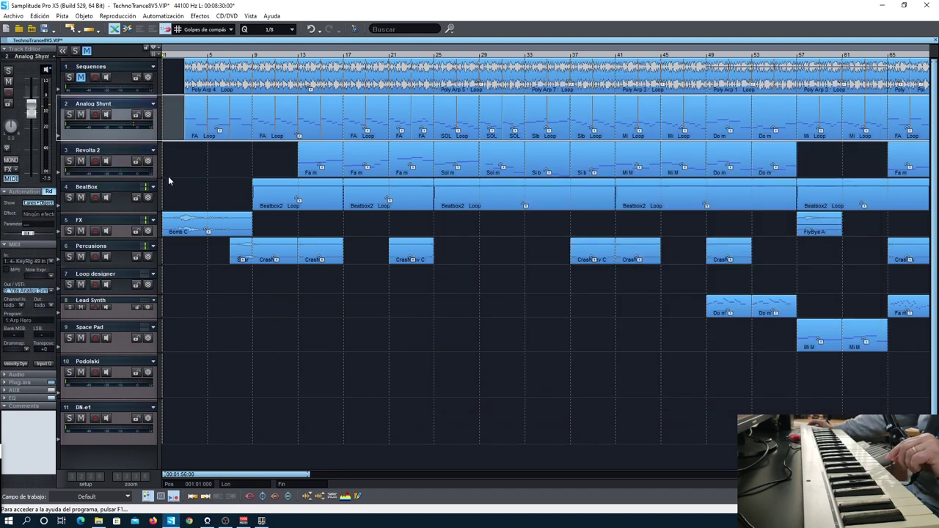
pyautogui.click(184, 166)
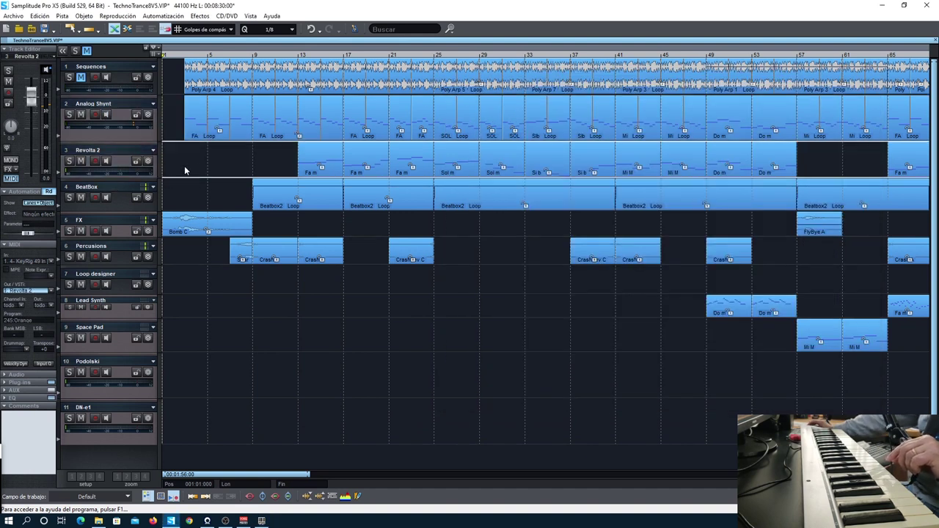
pyautogui.click(106, 162)
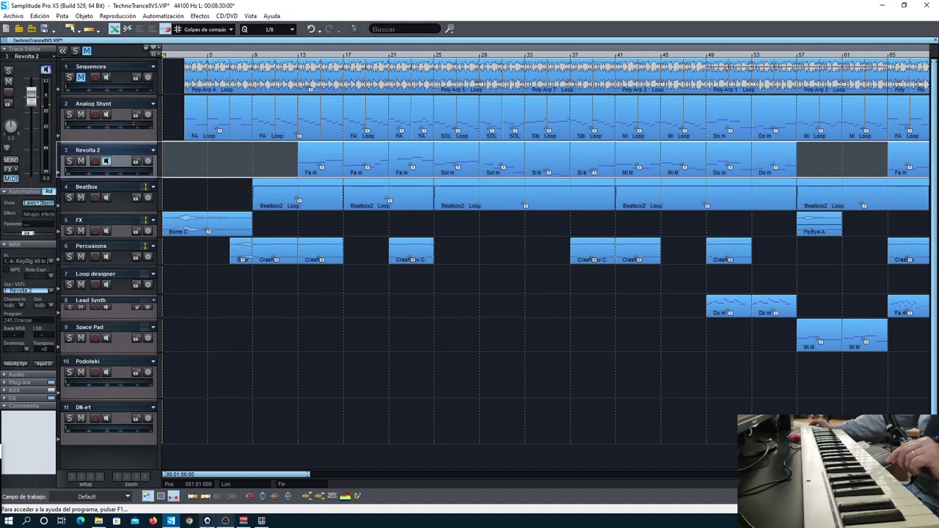
# Bring the Revolta 2 synth window back to the front to view it while playing, then close it
pyautogui.click(262, 521)
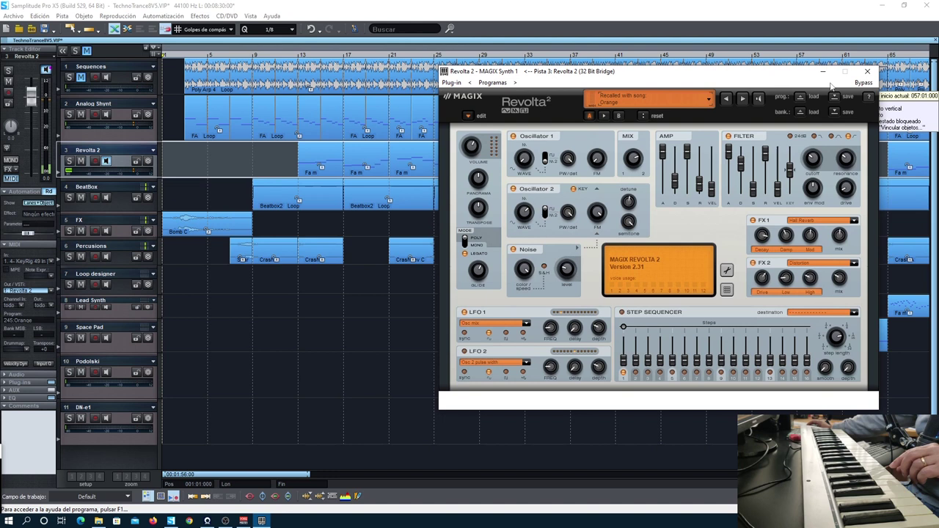
pyautogui.moveTo(718, 78); pyautogui.dragTo(691, 263)
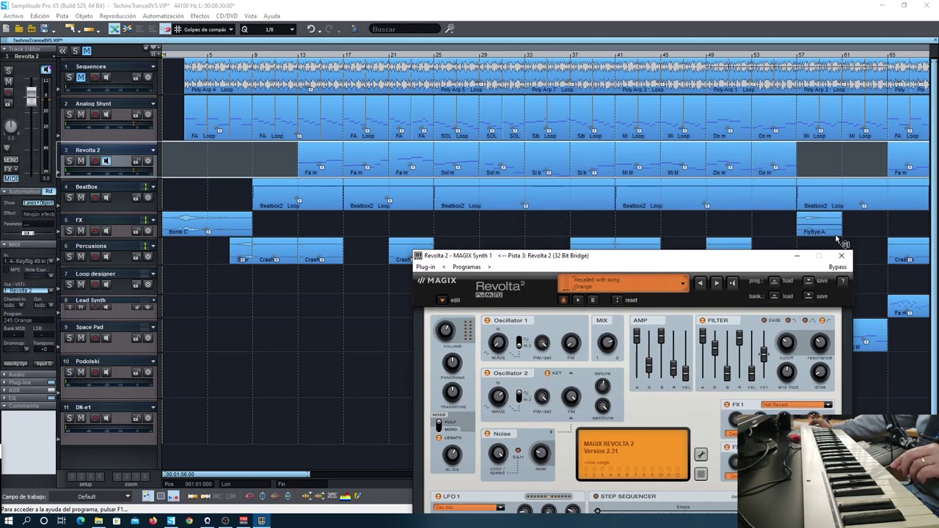
pyautogui.click(842, 256)
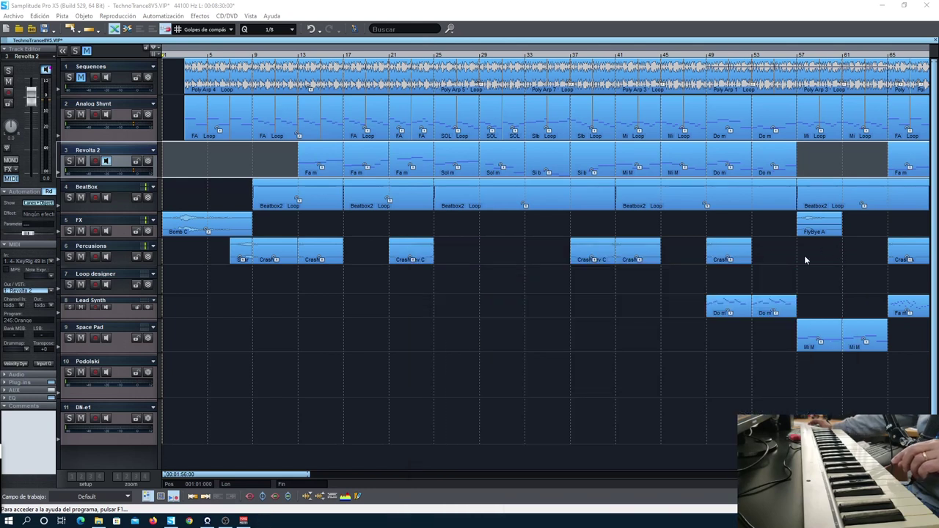
# Examine the Electro Fx Kit drum pattern of the BeatBox track's loop at bar 25 in BeatBox Plus 2, then close it
pyautogui.click(555, 200)
pyautogui.doubleClick(554, 197)
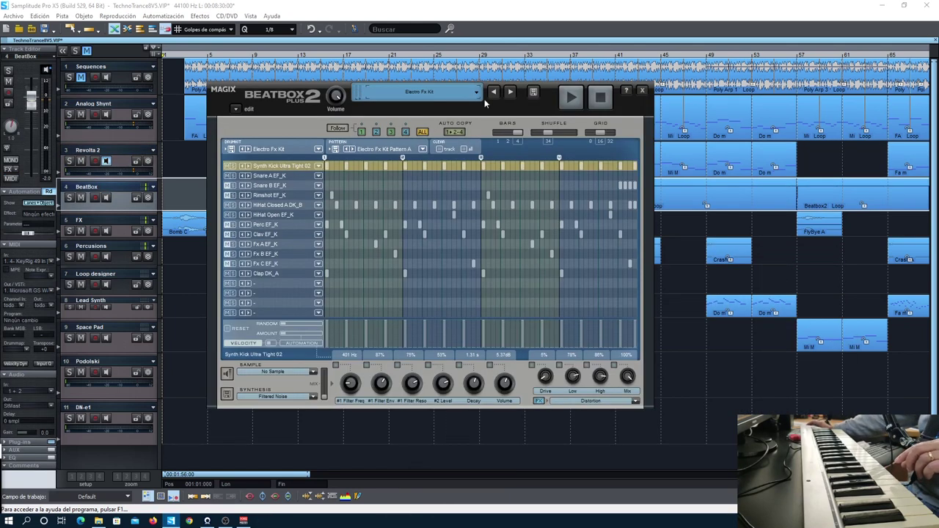
pyautogui.moveTo(529, 110); pyautogui.dragTo(510, 163)
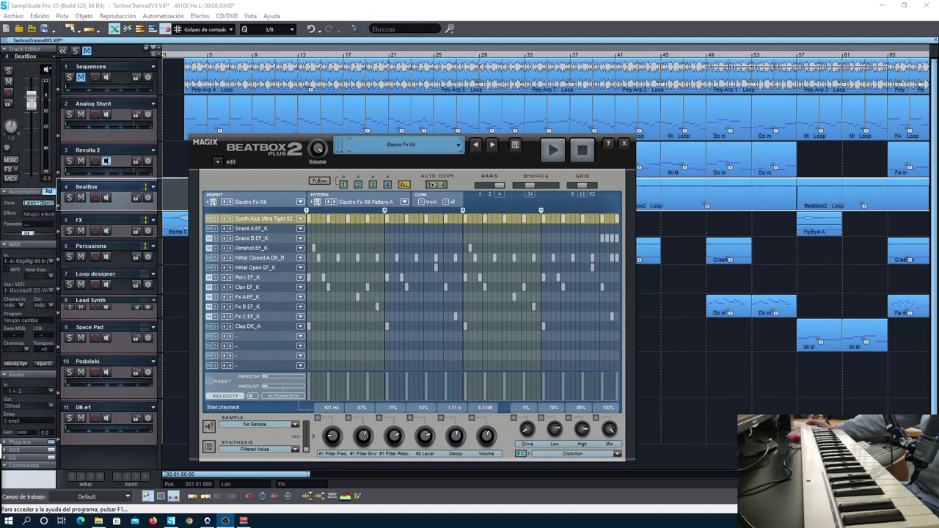
pyautogui.click(625, 144)
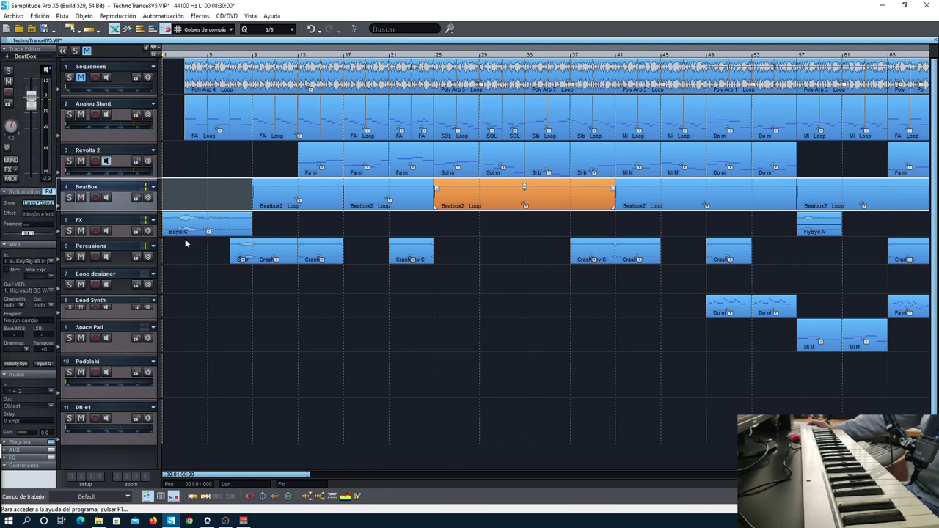
# Increase the height of the FX and Percusions tracks to show their waveforms
pyautogui.moveTo(133, 243); pyautogui.dragTo(131, 295)
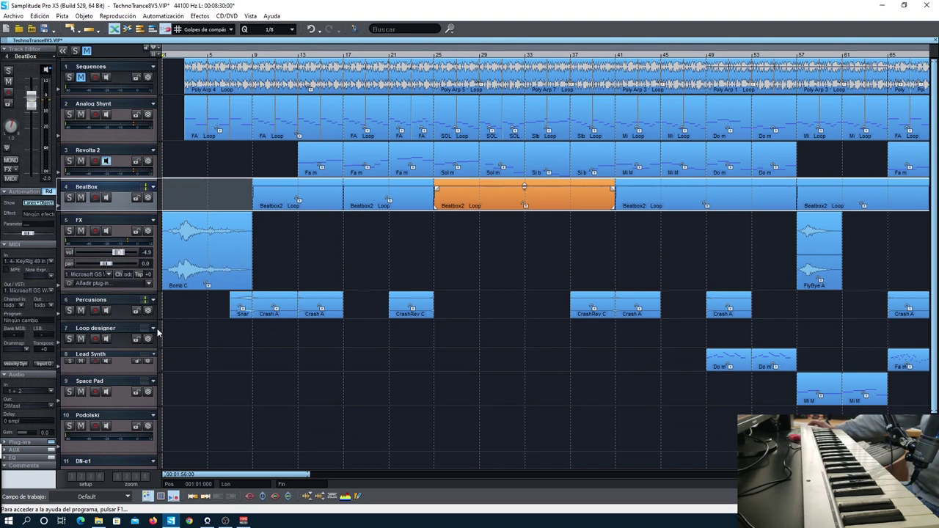
pyautogui.moveTo(154, 320); pyautogui.dragTo(153, 350)
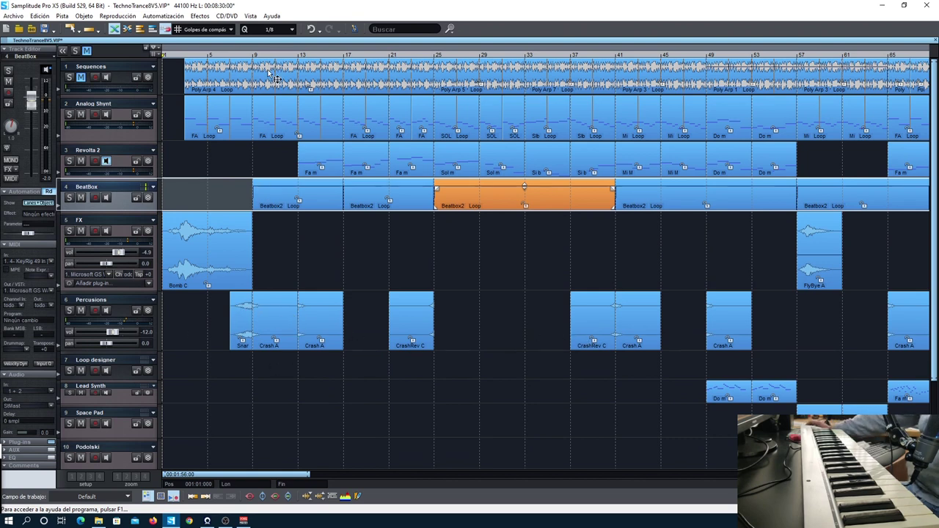
# Mark a range from 007:02:000 to 010:04:000, solo the Percusions track and play the range
pyautogui.click(234, 56)
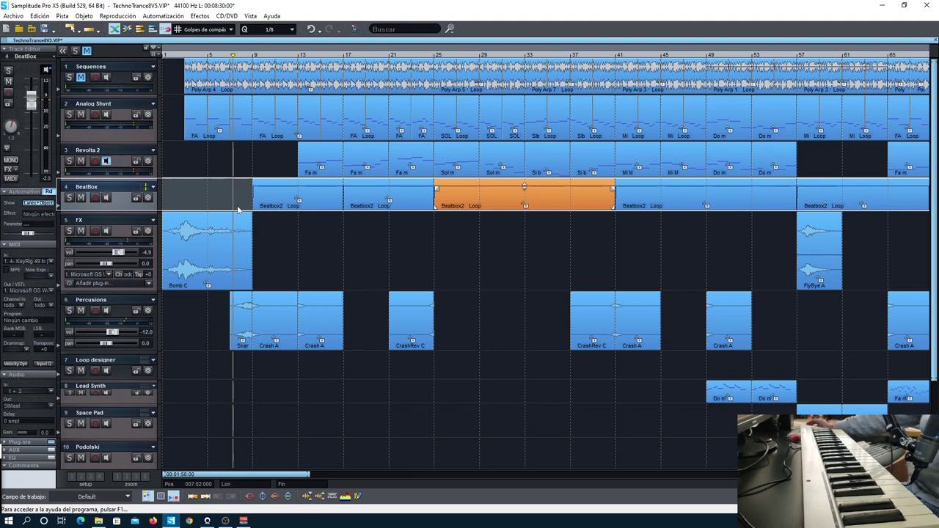
pyautogui.moveTo(232, 57); pyautogui.dragTo(273, 57)
pyautogui.click(69, 310)
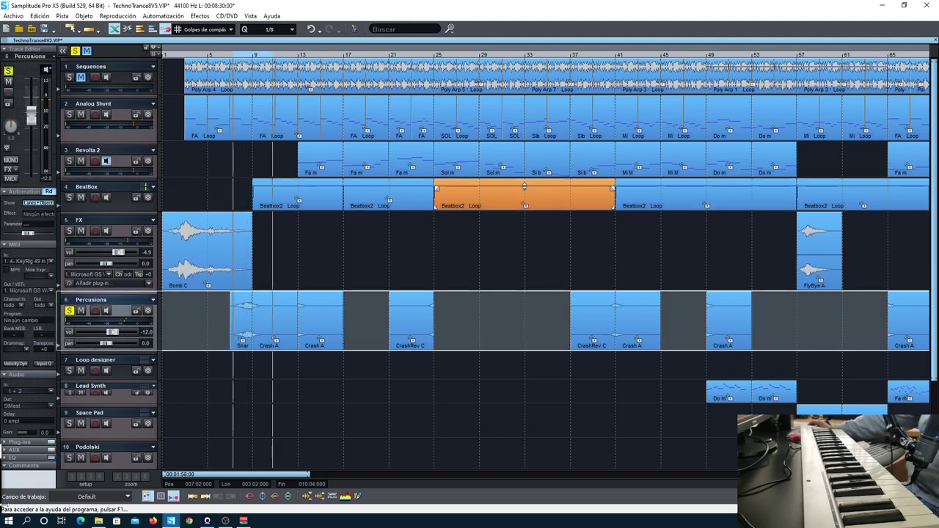
pyautogui.press('space')
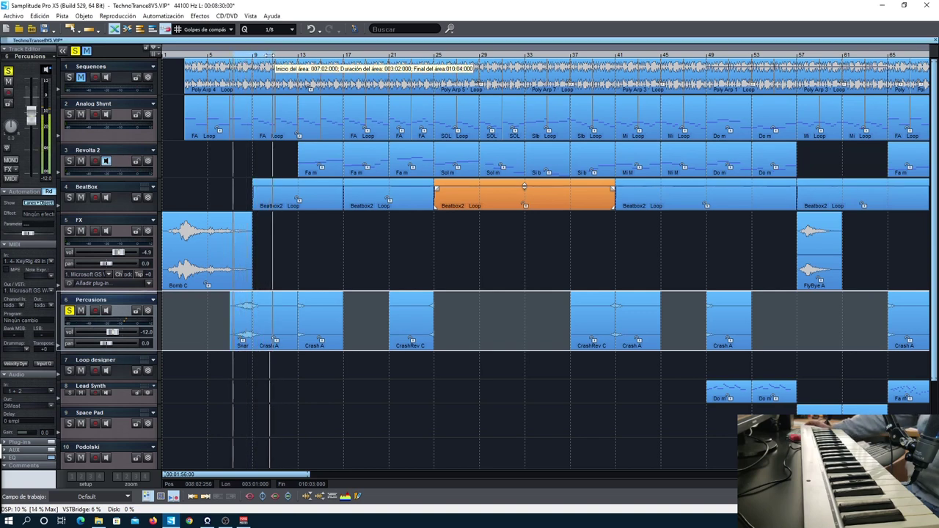
# Play the soloed Percusions track from 007:02:000 again and stop playback
pyautogui.press('space')
pyautogui.press('space')
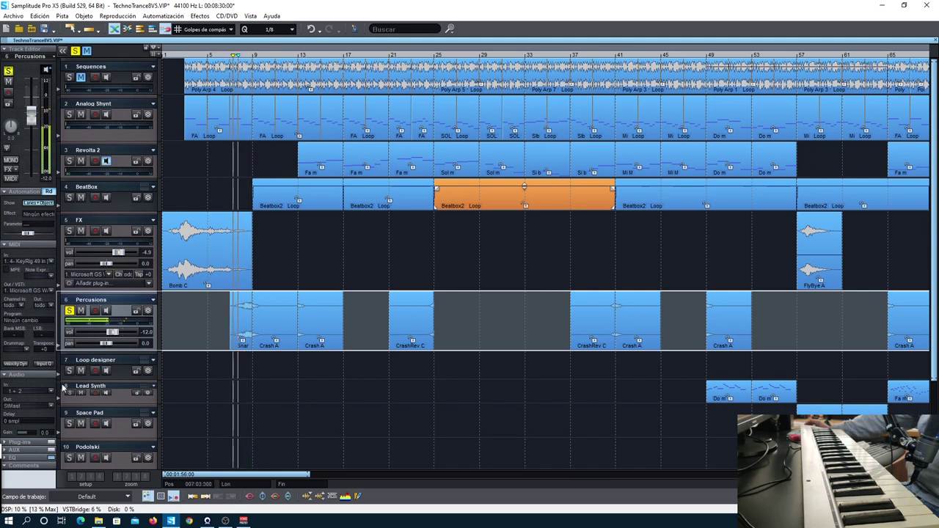
pyautogui.press('space')
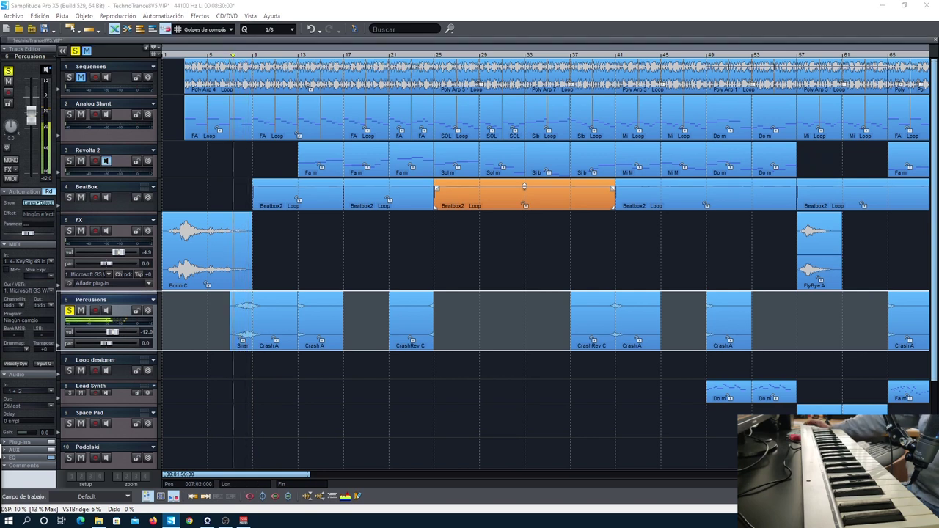
# Turn off solo on the Percusions track and reduce the height of the Percusions and FX tracks
pyautogui.click(69, 311)
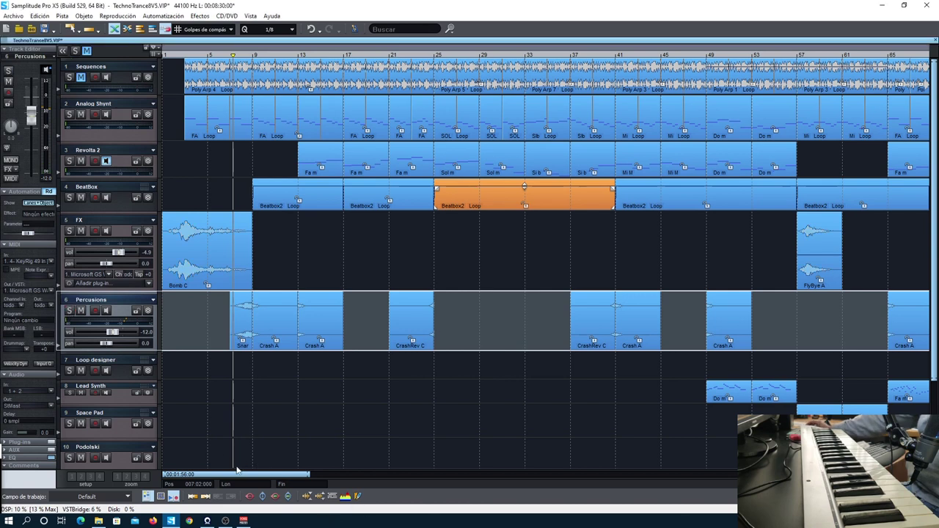
pyautogui.moveTo(113, 351); pyautogui.dragTo(114, 330)
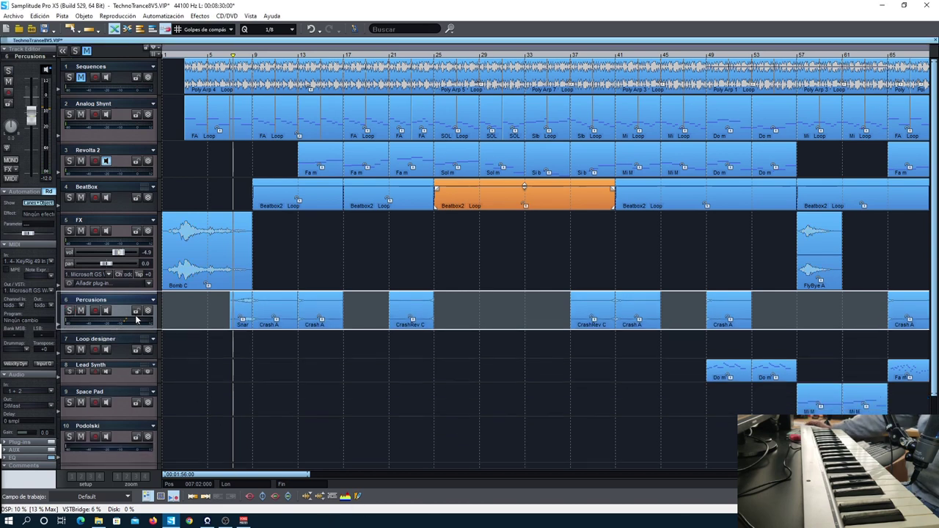
pyautogui.moveTo(135, 290); pyautogui.dragTo(134, 248)
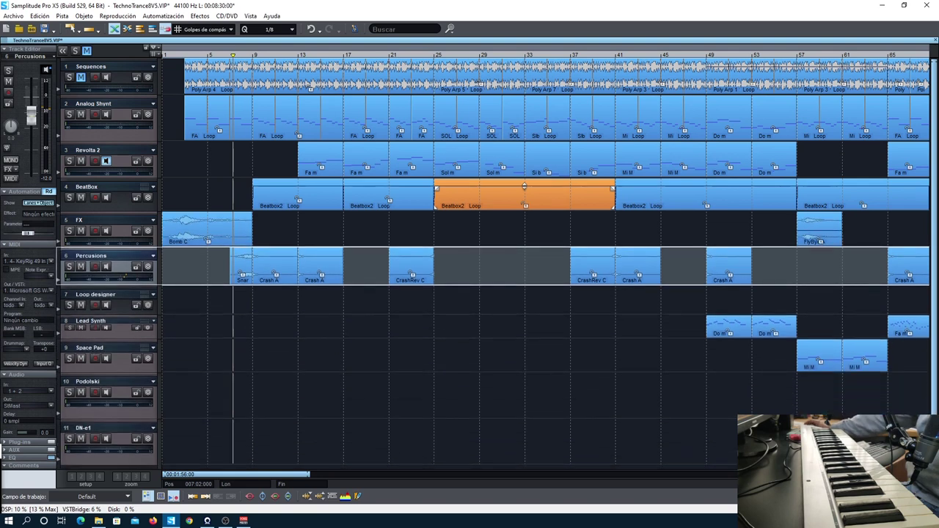
# Place the playhead at 048:04:000, just before the Lead Synth's first clip, and enlarge the Lead Synth track with its monitoring on
pyautogui.click(691, 331)
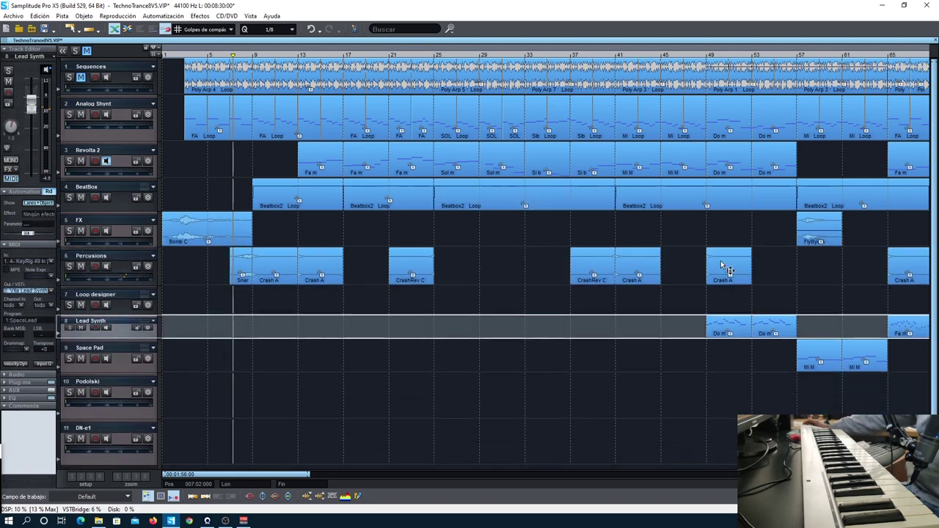
pyautogui.click(706, 57)
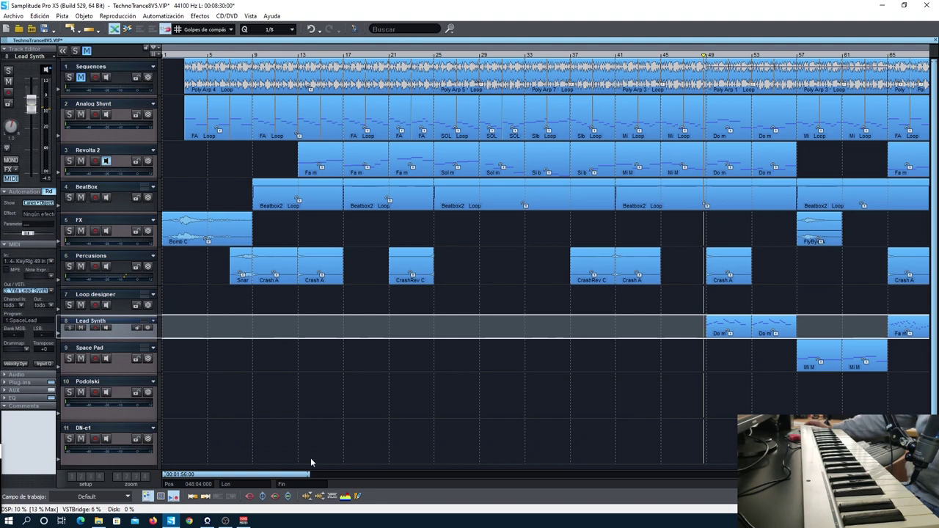
pyautogui.hscroll(10, 273, 481)
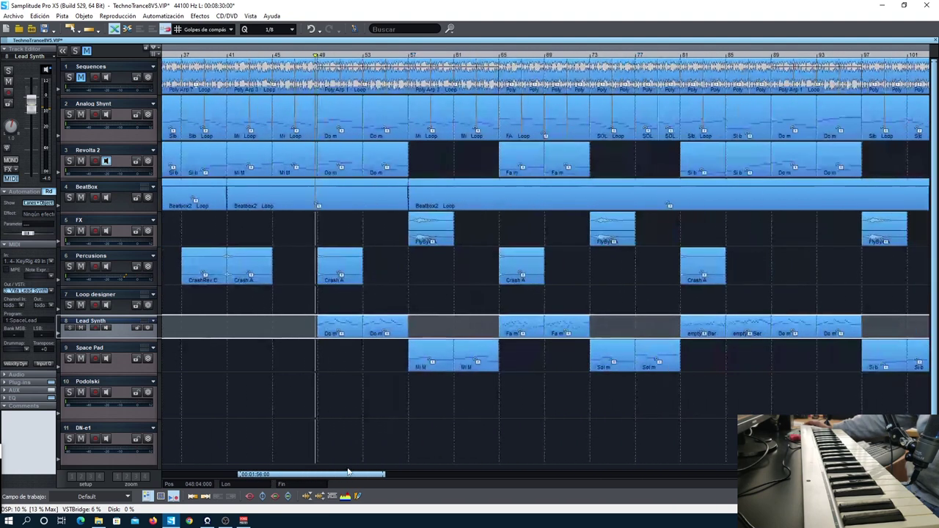
pyautogui.click(105, 335)
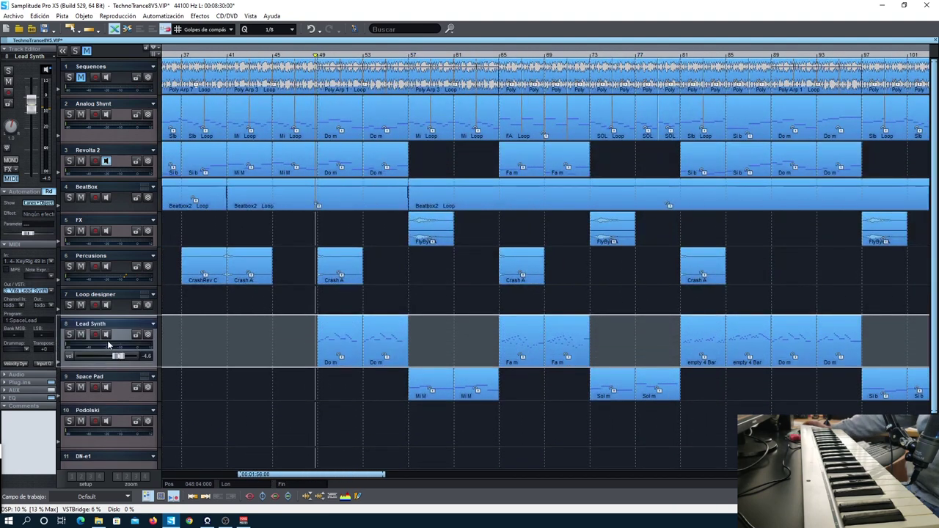
pyautogui.click(107, 335)
# Bring up the Lead Synth track's Vita Lead Synth instrument to examine its SpaceLead preset while playing, and close it
pyautogui.rightClick(297, 342)
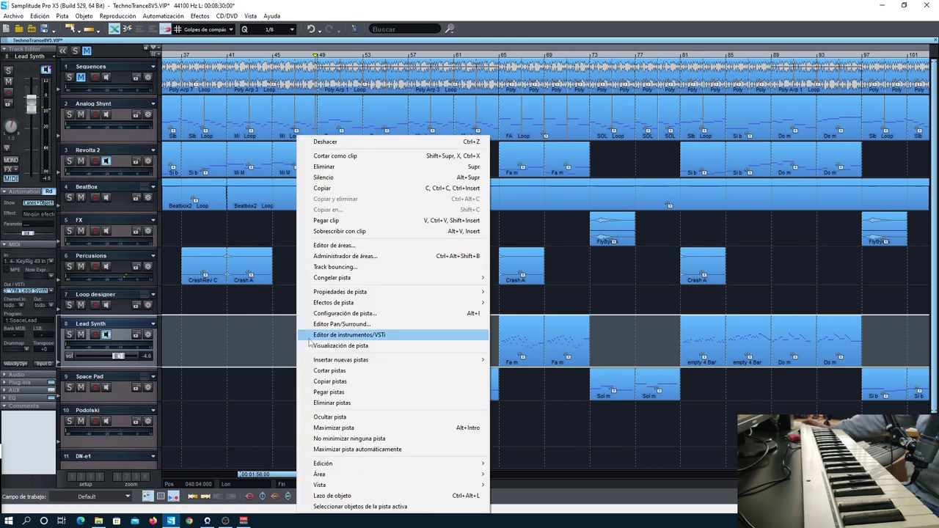
pyautogui.click(370, 333)
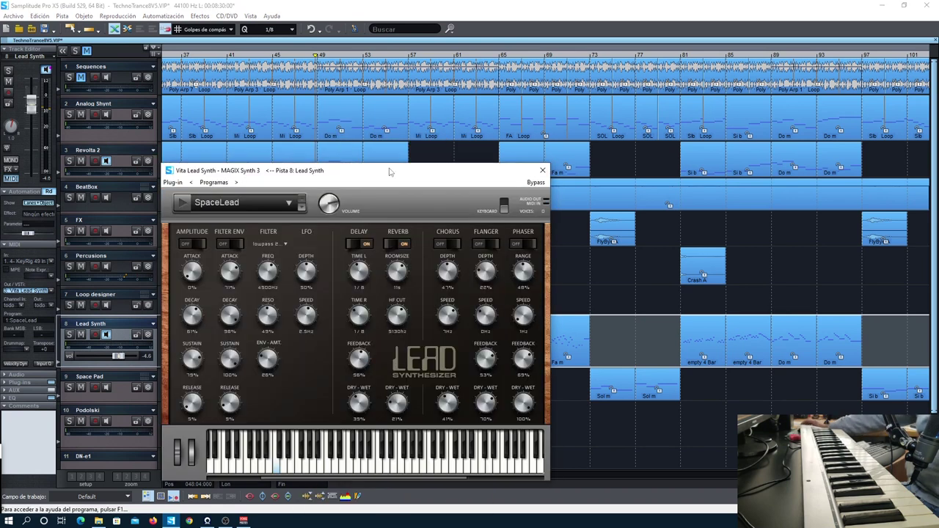
pyautogui.moveTo(389, 174); pyautogui.dragTo(489, 123)
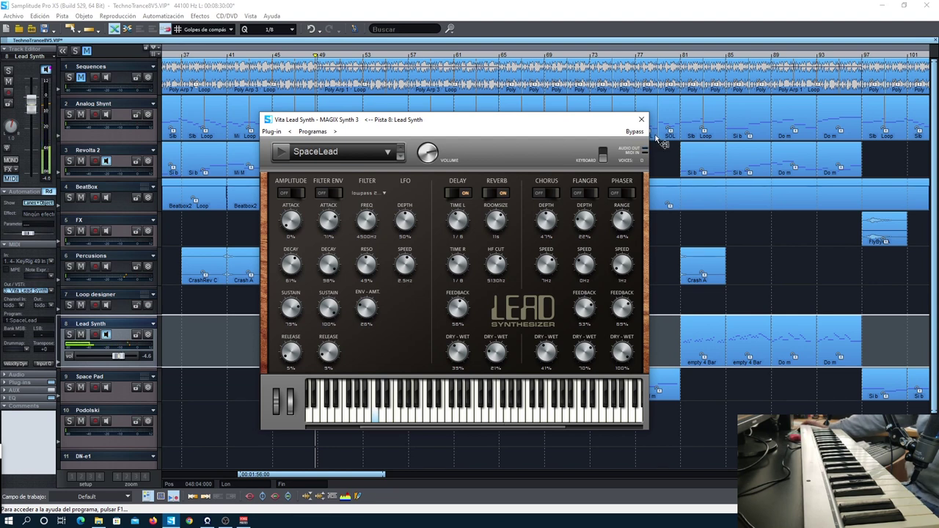
pyautogui.click(641, 119)
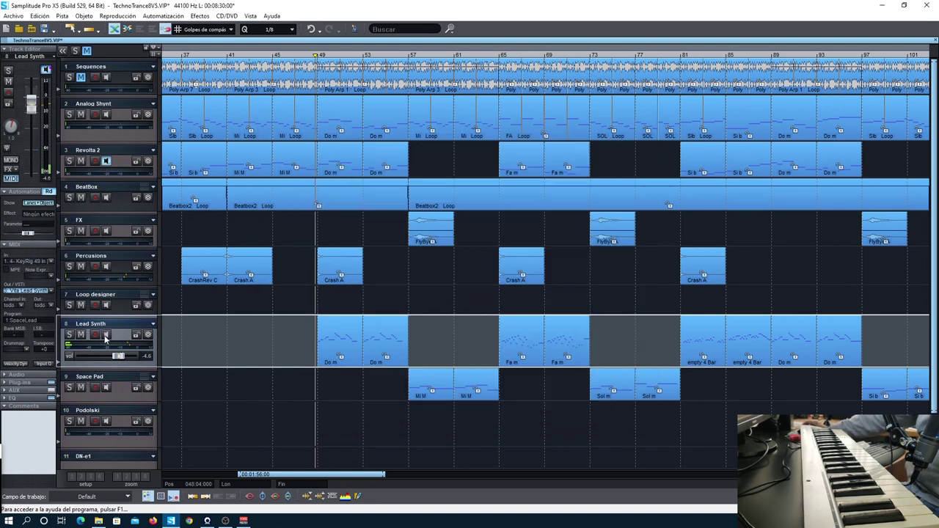
# Switch monitoring from the Lead Synth to the Space Pad track and increase the Space Pad track's height
pyautogui.click(106, 390)
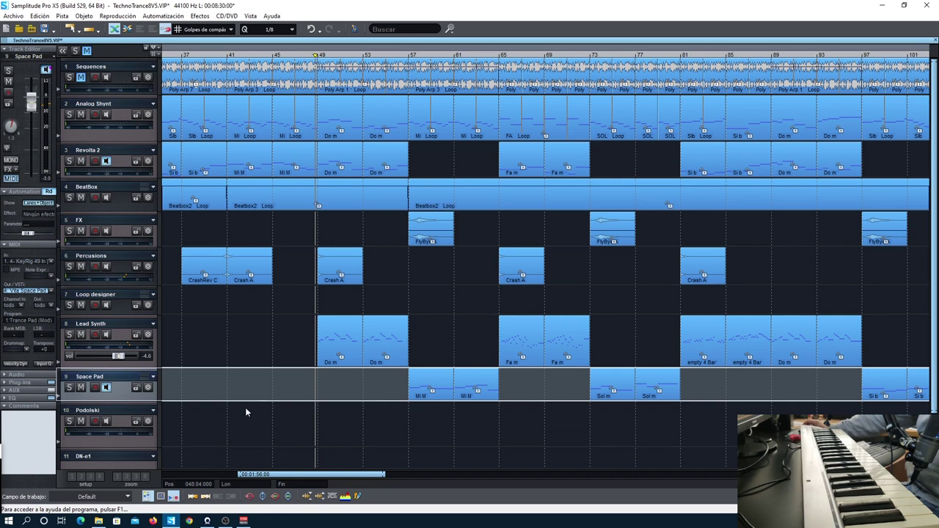
pyautogui.click(145, 410)
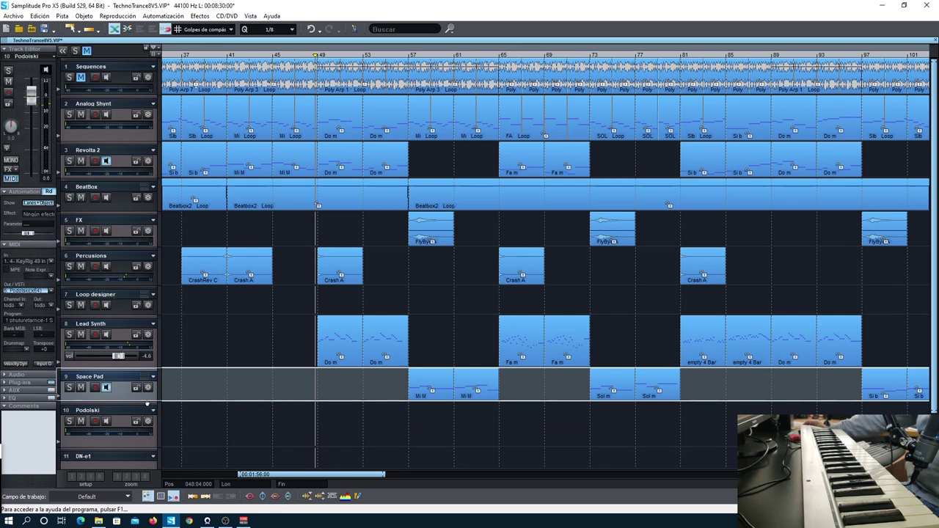
pyautogui.moveTo(145, 400); pyautogui.dragTo(147, 431)
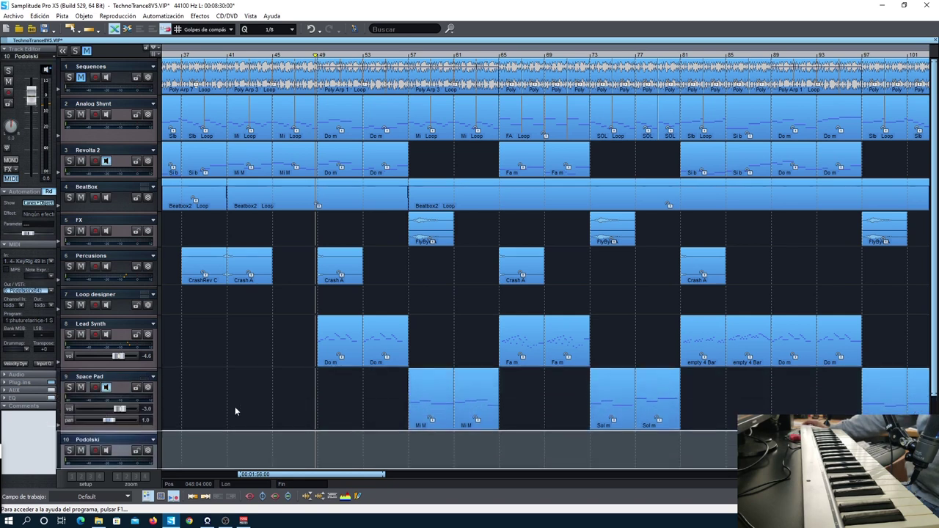
# Examine the Space Pad track's Vita Space Pad instrument with the Trance Pad (Mod) preset while playing, and close it
pyautogui.click(235, 407)
pyautogui.rightClick(407, 395)
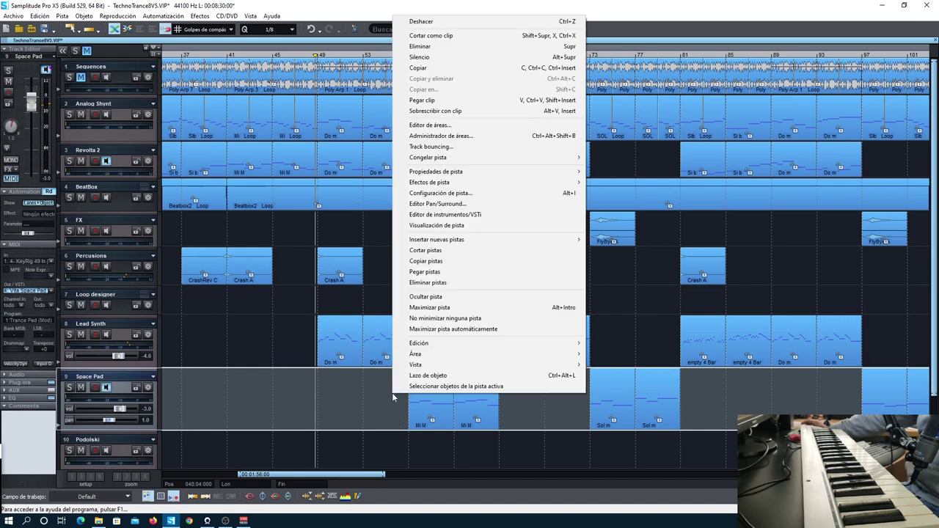
pyautogui.click(481, 219)
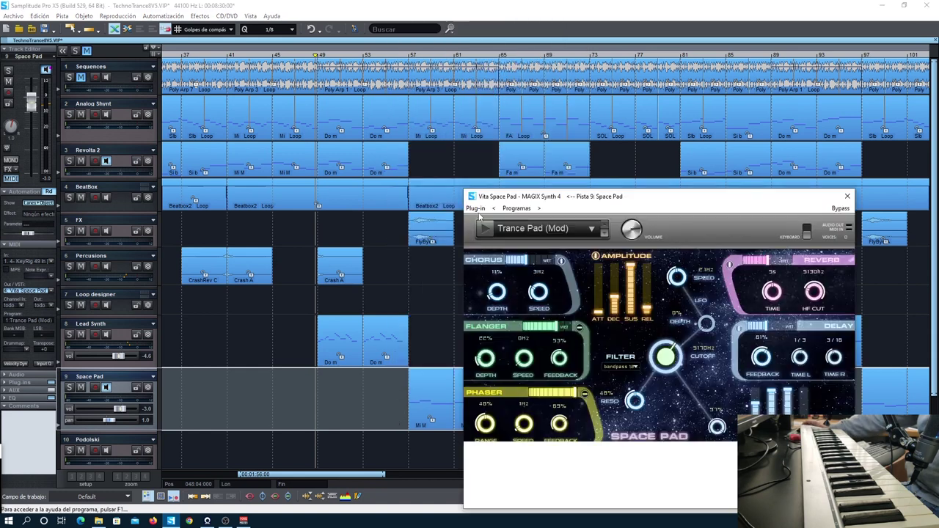
pyautogui.moveTo(661, 201); pyautogui.dragTo(474, 24)
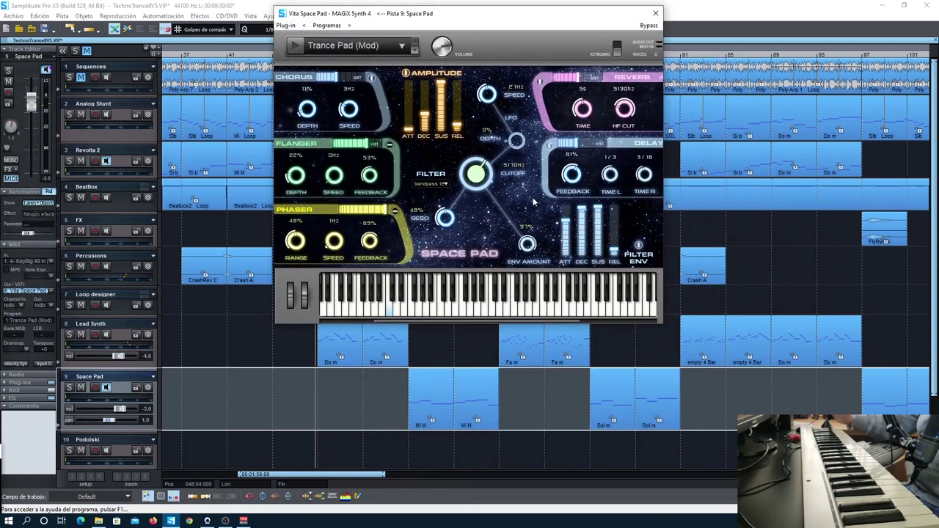
pyautogui.click(494, 316)
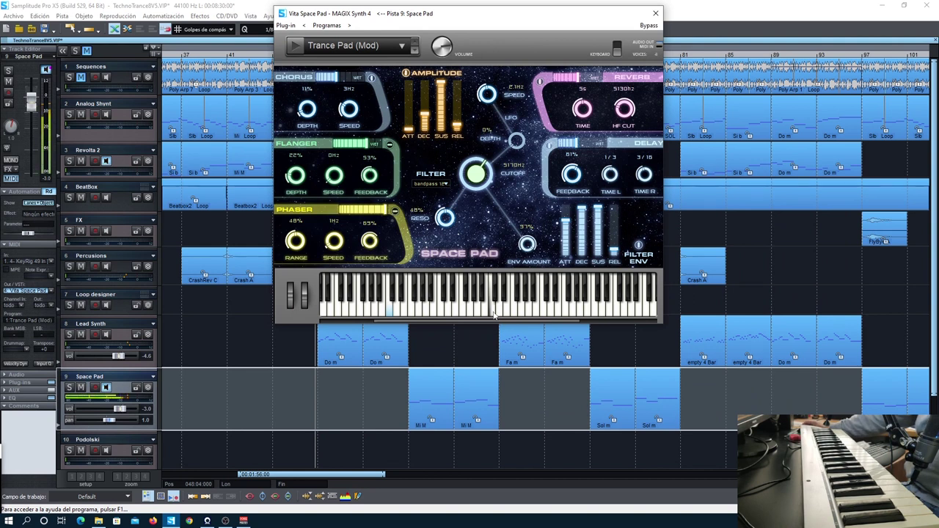
pyautogui.click(517, 314)
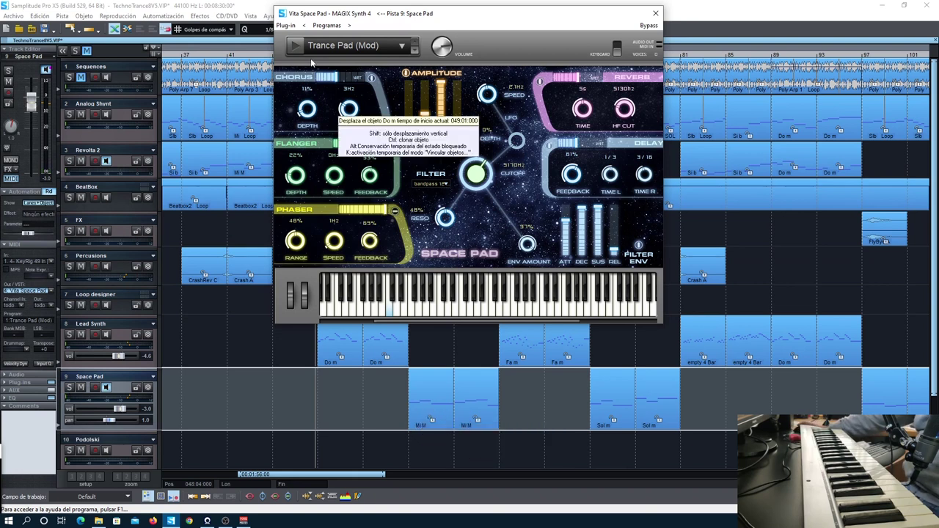
pyautogui.moveTo(456, 16); pyautogui.dragTo(674, 106)
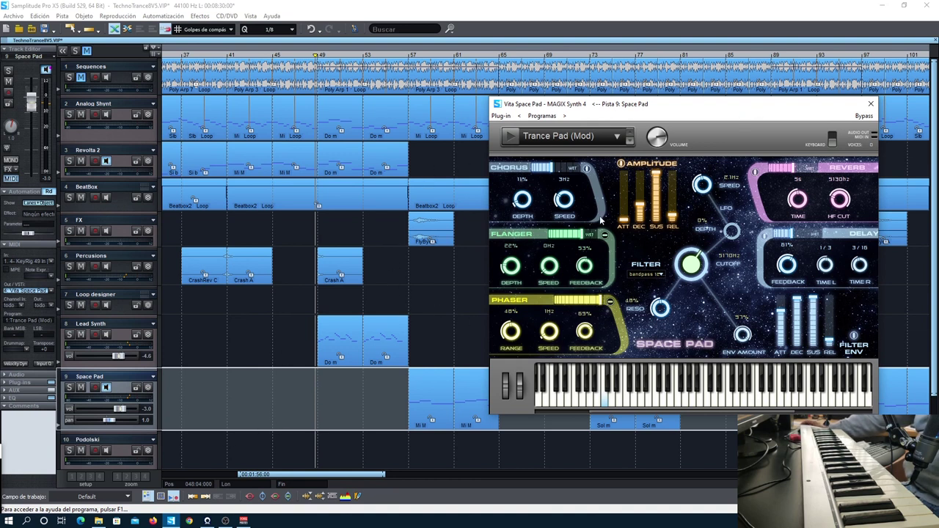
pyautogui.click(871, 103)
# Open the Podolski track's synth, look through its preset list and close it
pyautogui.scroll(-2, 275, 395)
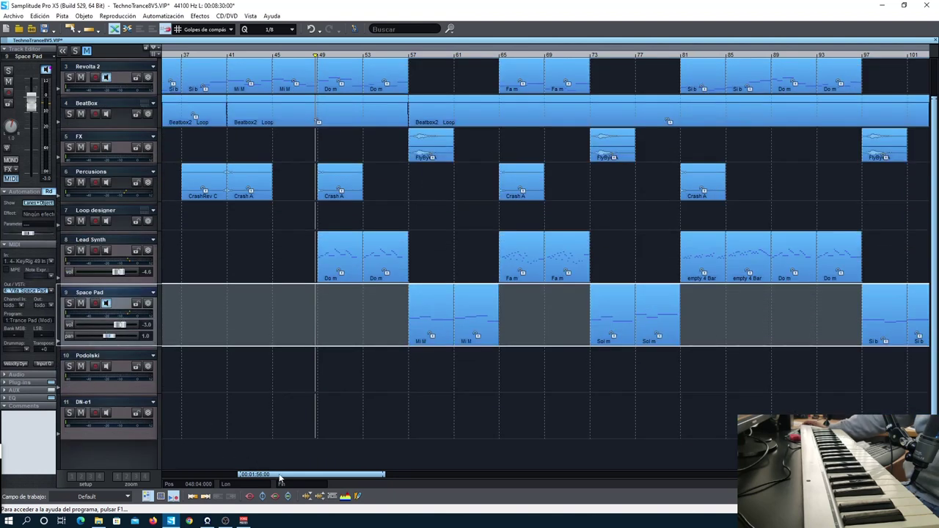
pyautogui.hscroll(1, 279, 477)
pyautogui.moveTo(292, 476); pyautogui.dragTo(408, 476)
pyautogui.click(382, 377)
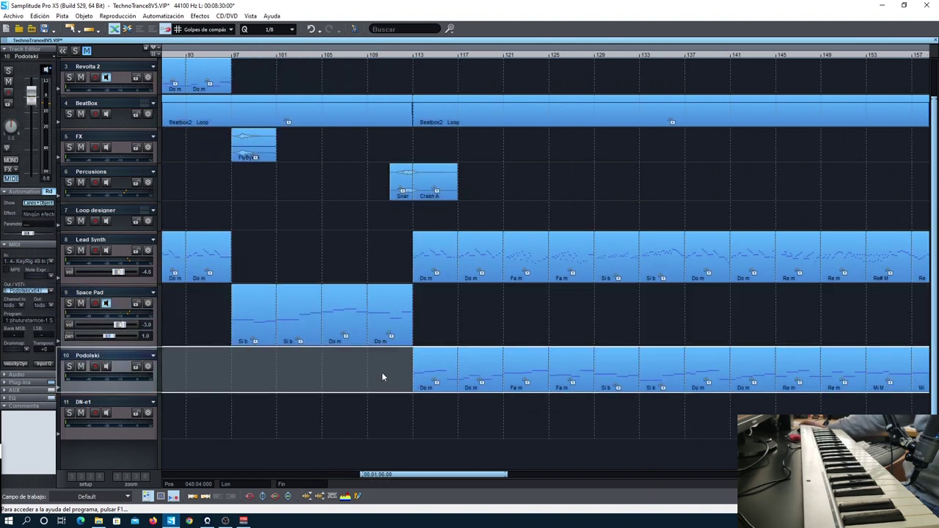
pyautogui.rightClick(380, 365)
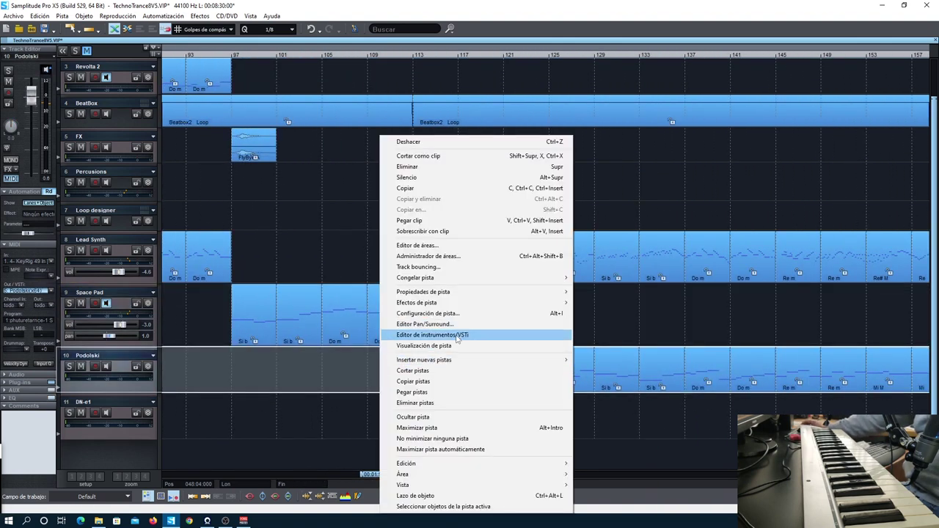
pyautogui.click(433, 335)
pyautogui.moveTo(698, 250); pyautogui.dragTo(389, 35)
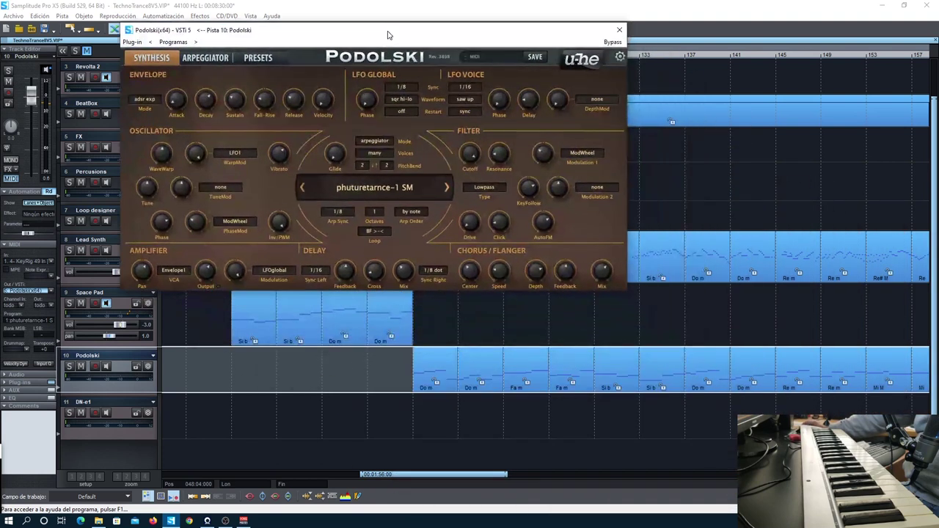
pyautogui.click(258, 58)
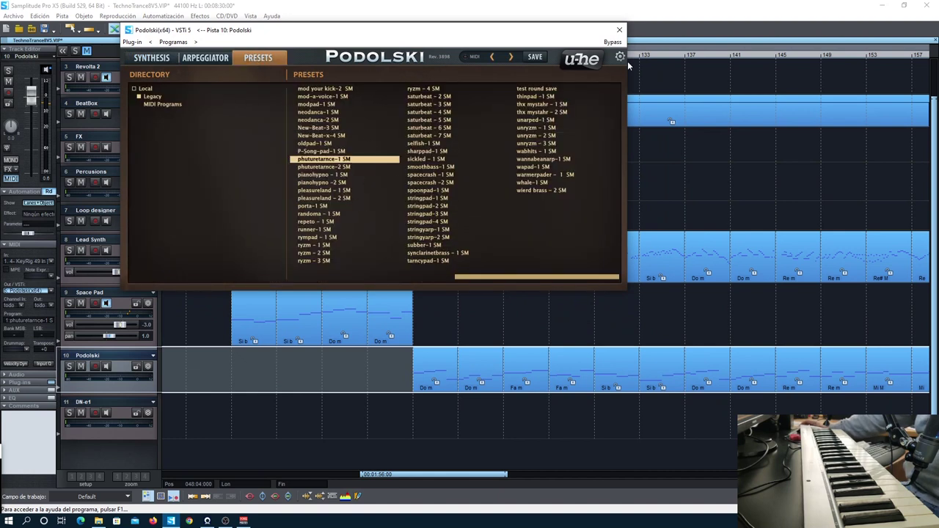
pyautogui.click(620, 30)
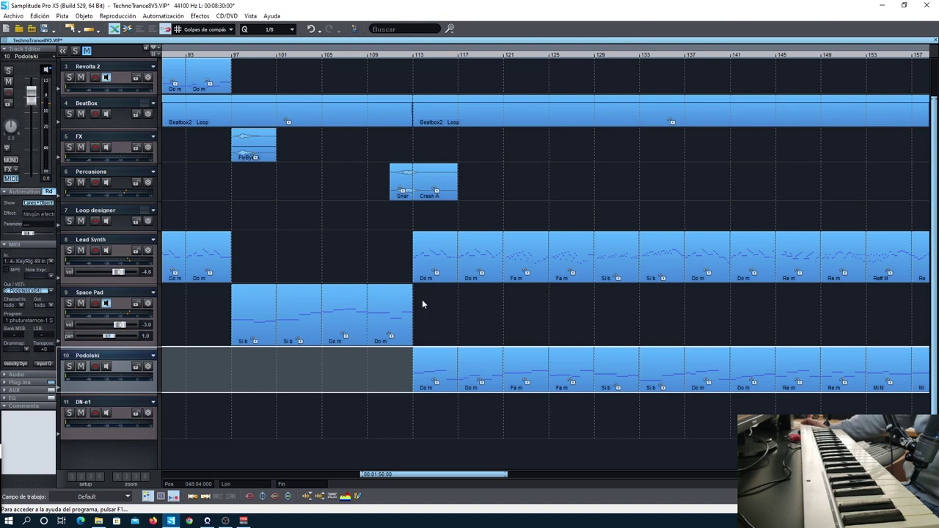
# Reopen the Podolski synth and show its arpeggiator settings, placing the window above the Podolski track
pyautogui.rightClick(389, 377)
pyautogui.click(418, 336)
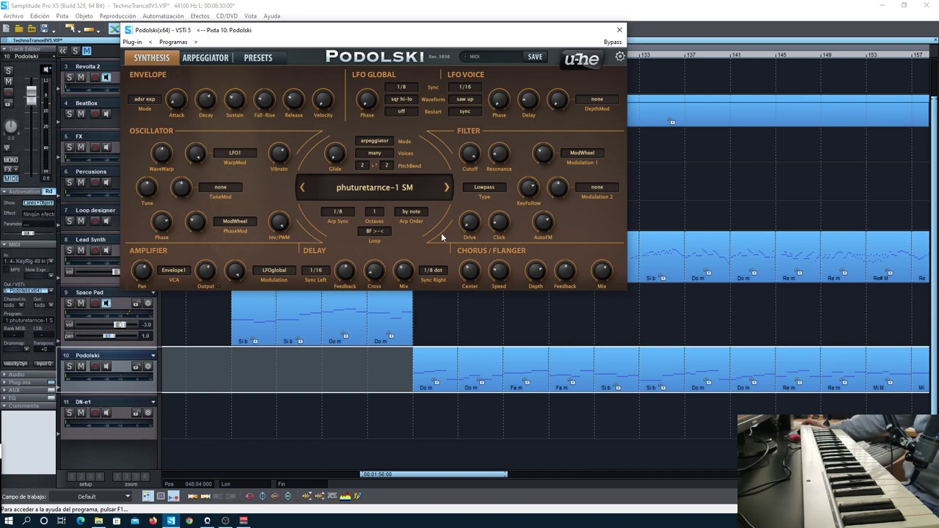
pyautogui.click(206, 58)
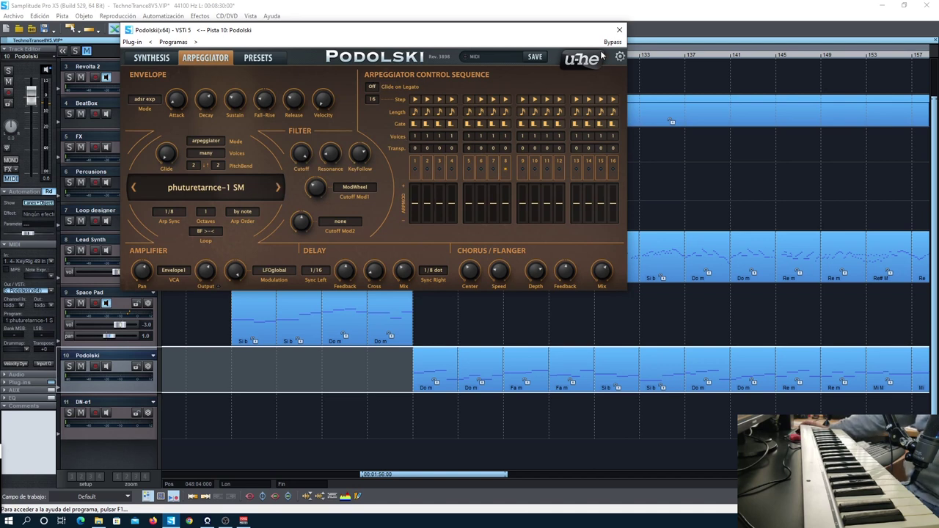
pyautogui.moveTo(374, 29); pyautogui.dragTo(526, 48)
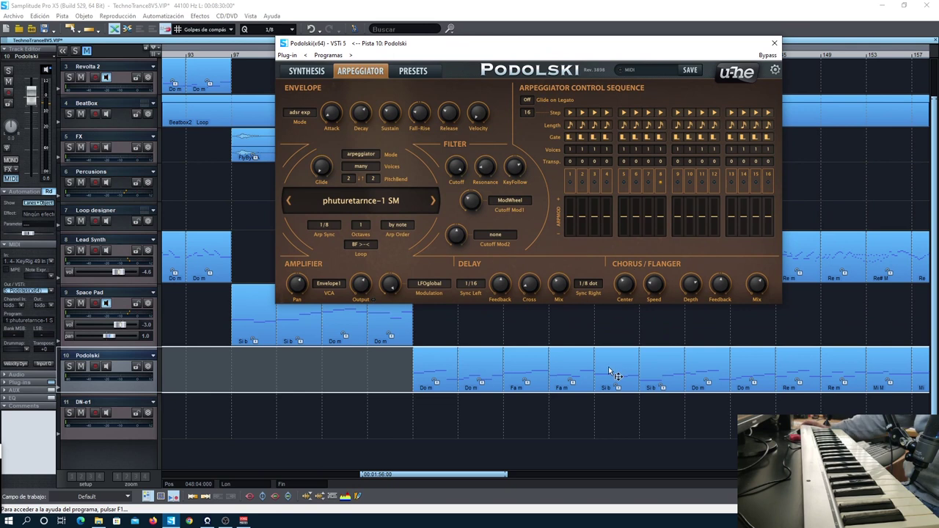
# Turn on monitoring for the Podolski track, turn it off for Space Pad, and make Podolski the active track
pyautogui.click(397, 376)
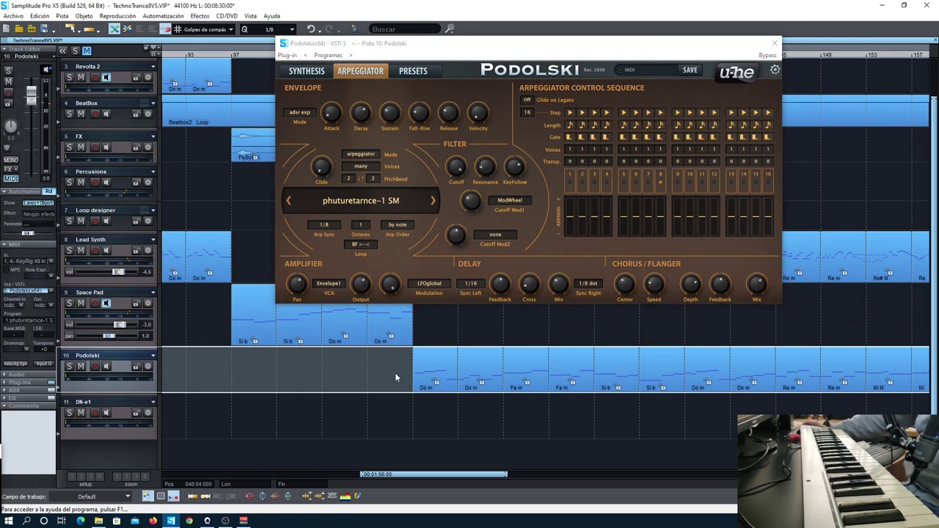
pyautogui.click(106, 367)
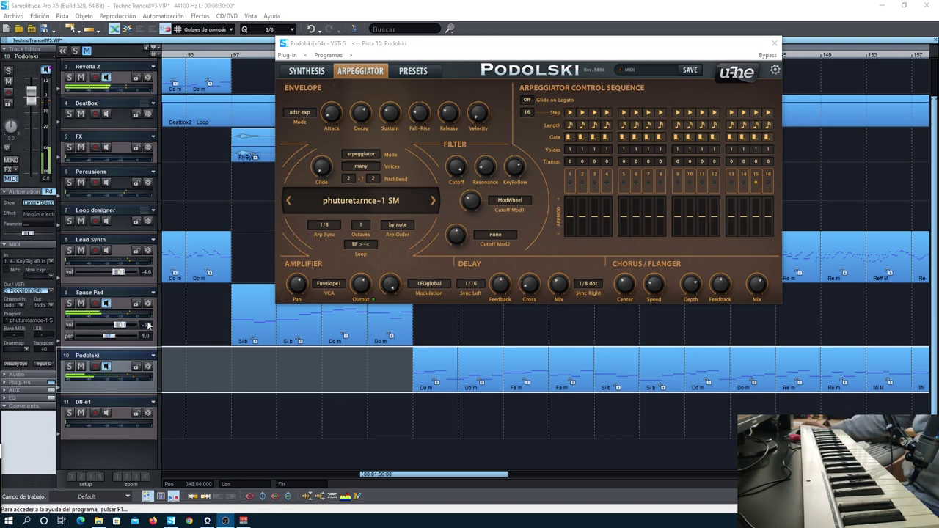
pyautogui.click(106, 304)
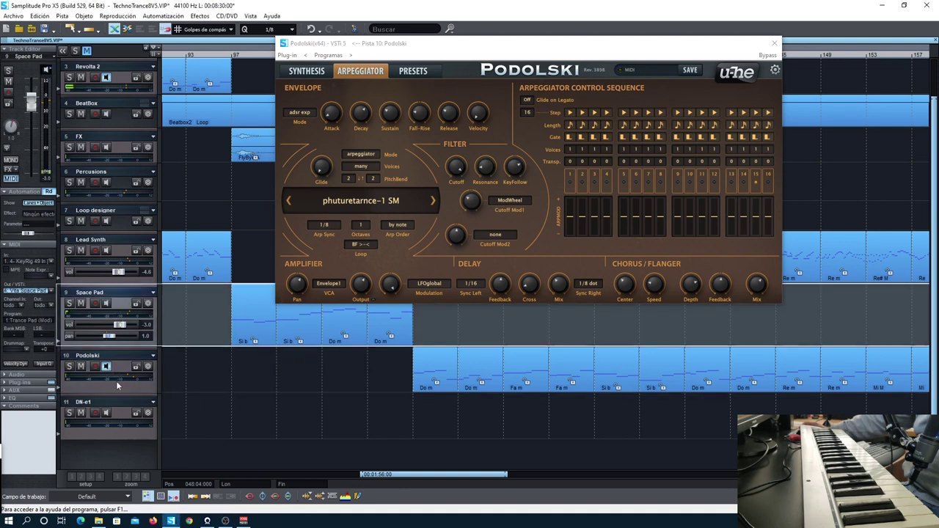
pyautogui.click(386, 382)
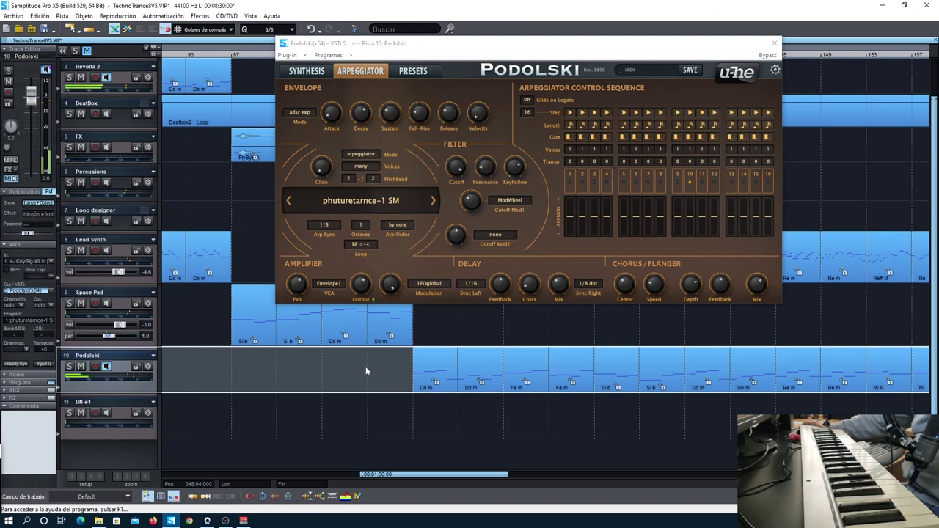
# Close the Podolski synth, play its track soloed from bar 113, and stop playback and turn solo off
pyautogui.click(366, 366)
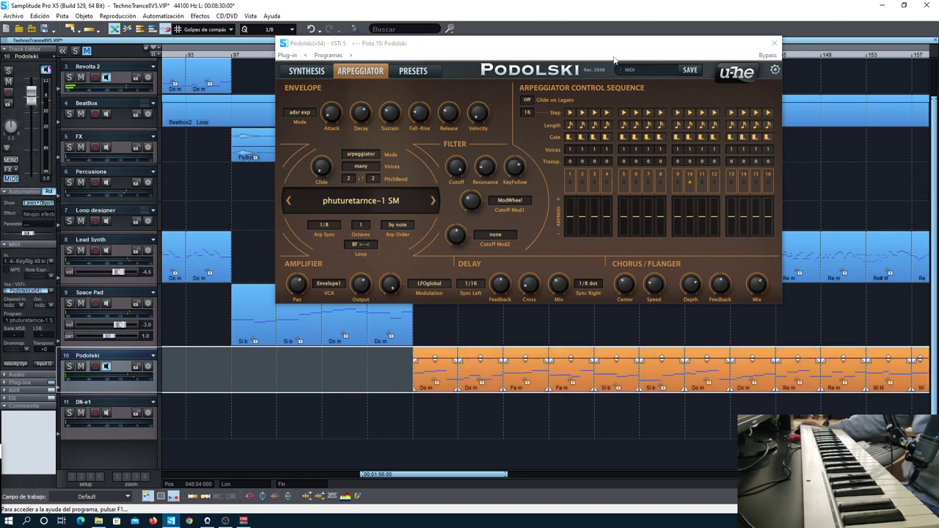
pyautogui.click(774, 44)
pyautogui.click(415, 57)
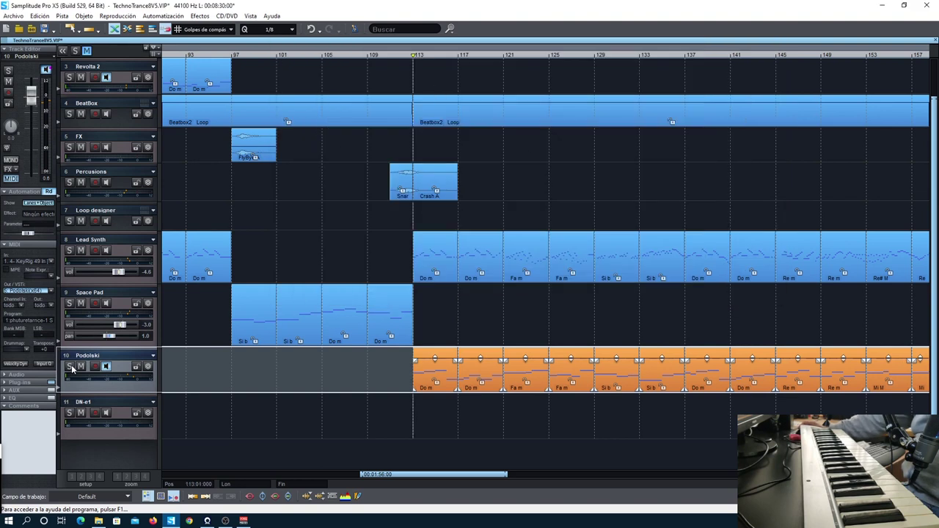
pyautogui.click(69, 367)
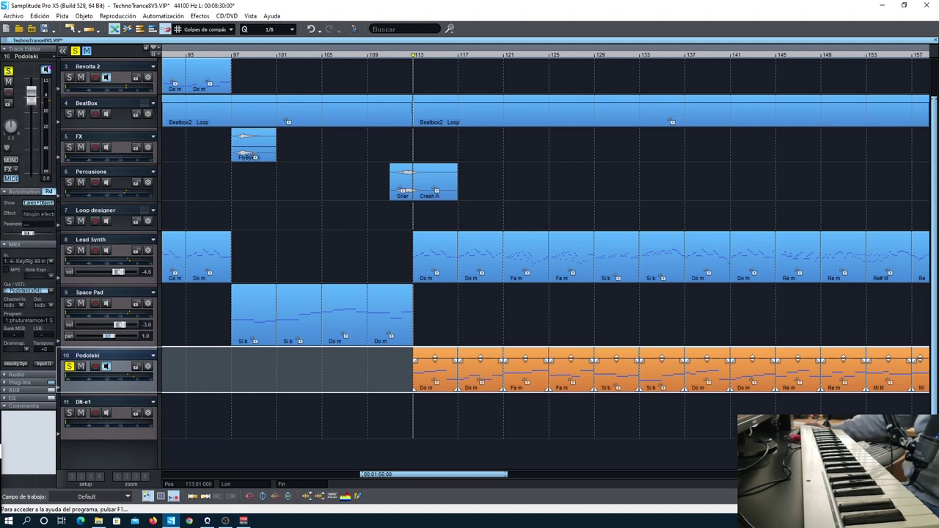
pyautogui.press('space')
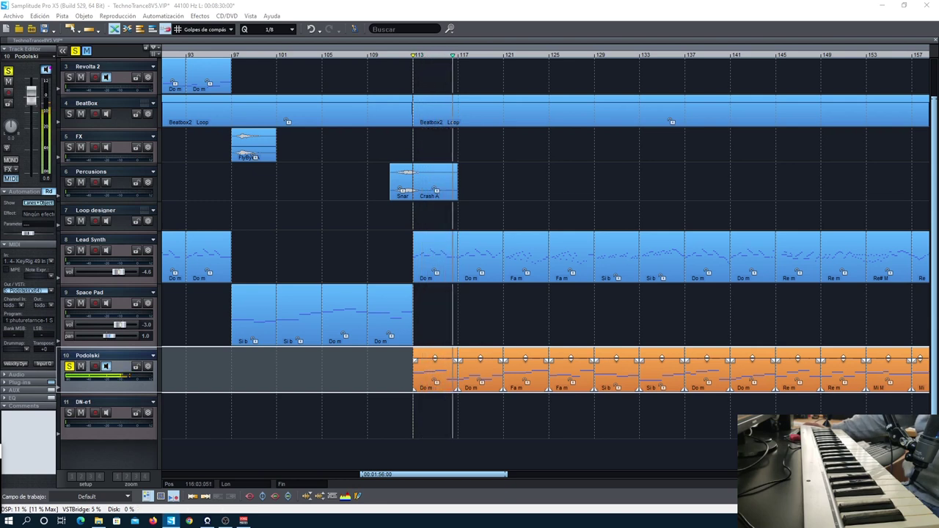
pyautogui.press('space')
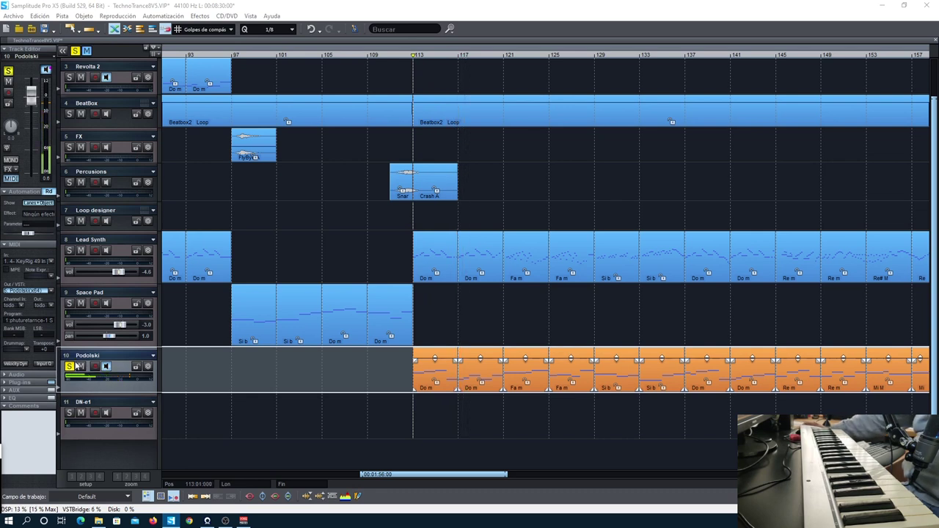
pyautogui.click(69, 366)
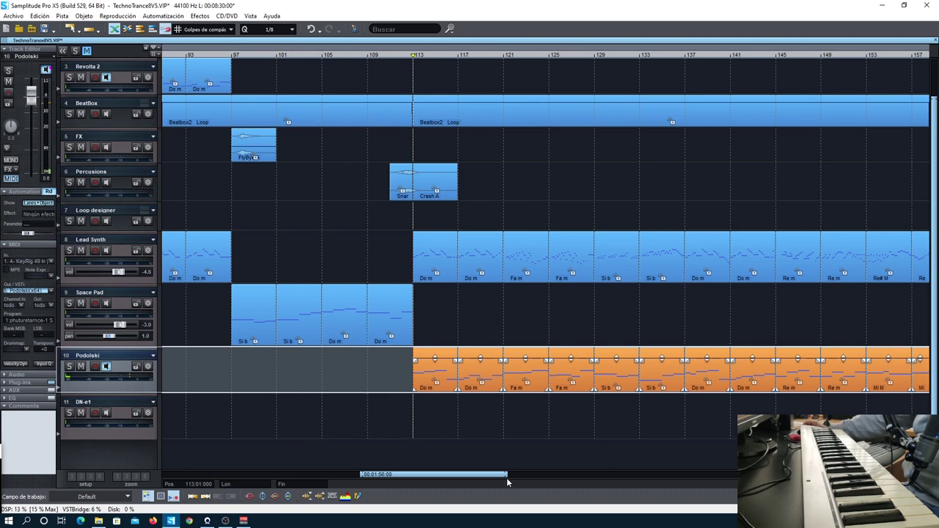
# Turn off monitoring for the Podolski and Revolta 2 tracks
pyautogui.hscroll(2, 507, 481)
pyautogui.click(105, 367)
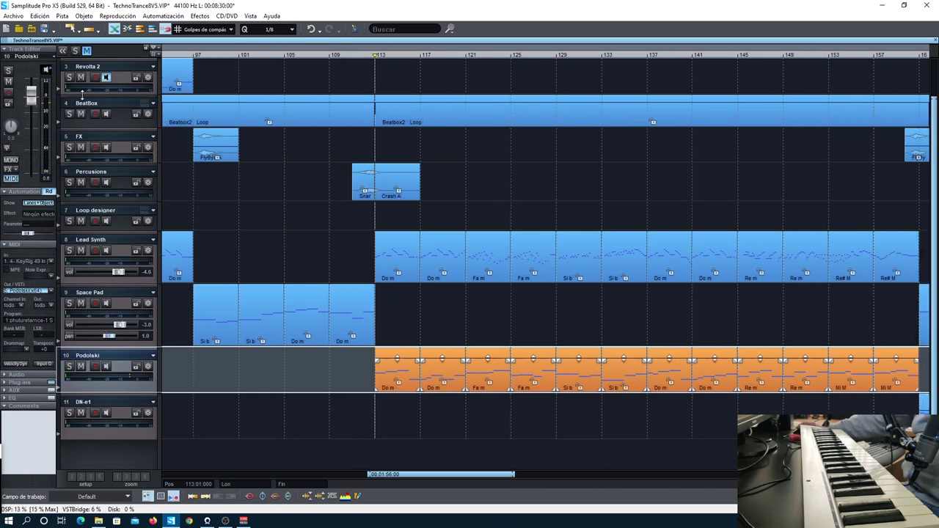
pyautogui.click(105, 79)
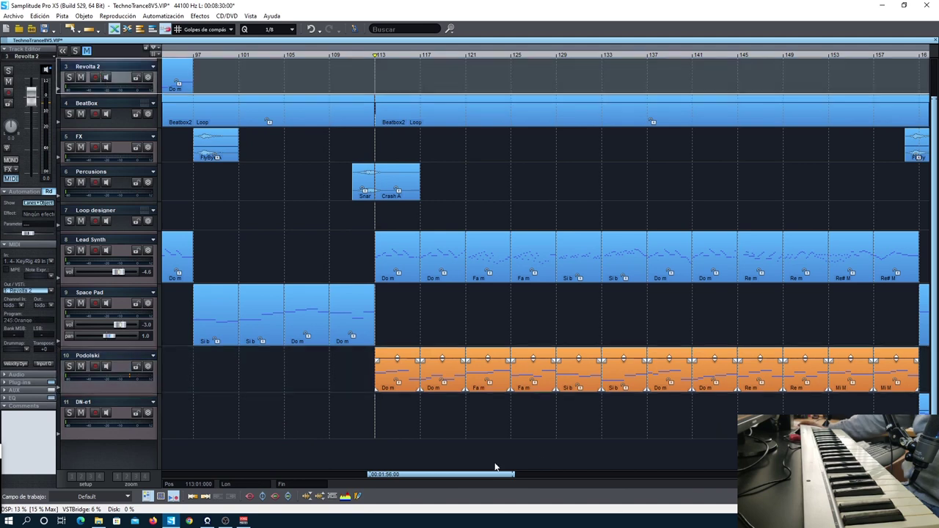
# Open the DN-e1 track's synth and place its window above the DN-e1 track
pyautogui.moveTo(443, 474); pyautogui.dragTo(530, 475)
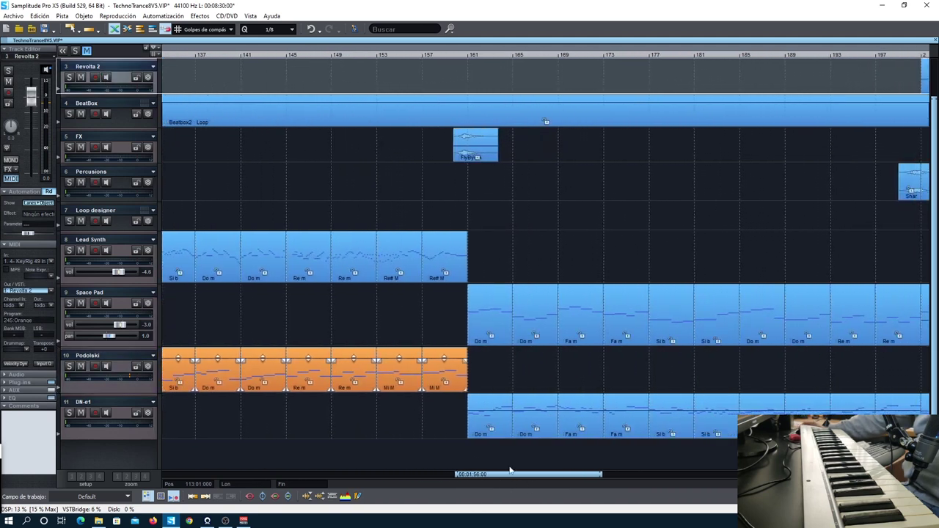
pyautogui.click(449, 418)
pyautogui.rightClick(441, 417)
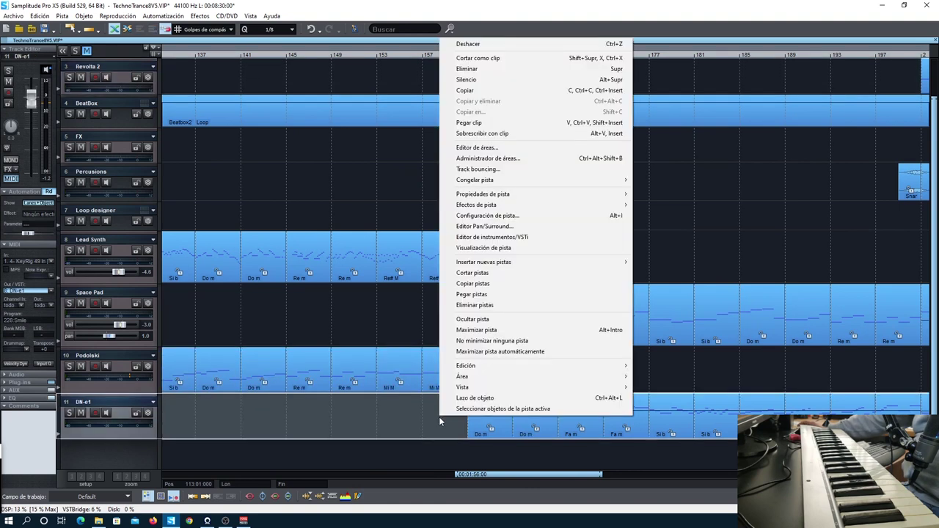
pyautogui.click(514, 237)
pyautogui.moveTo(719, 227); pyautogui.dragTo(430, 57)
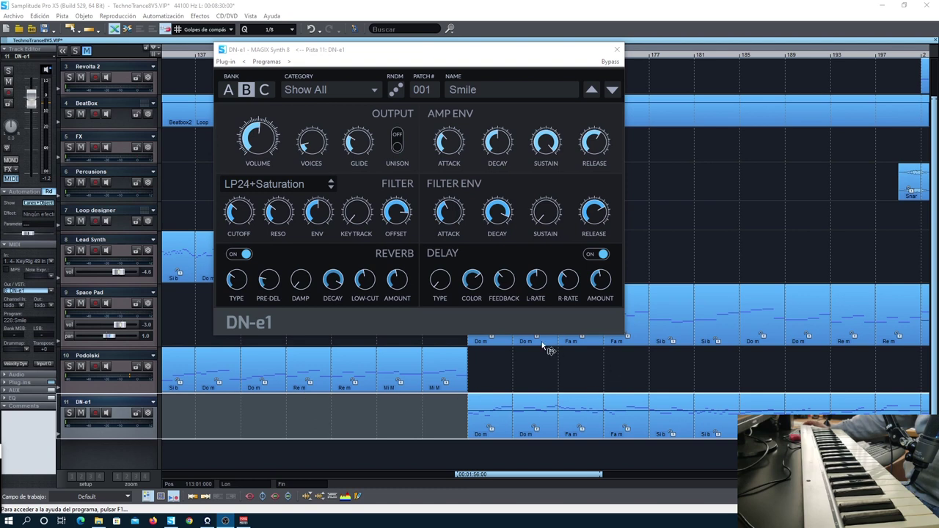
# Turn on monitoring for the DN-e1 track, demonstrate the synth's Smile patch, and close the synth window
pyautogui.click(107, 415)
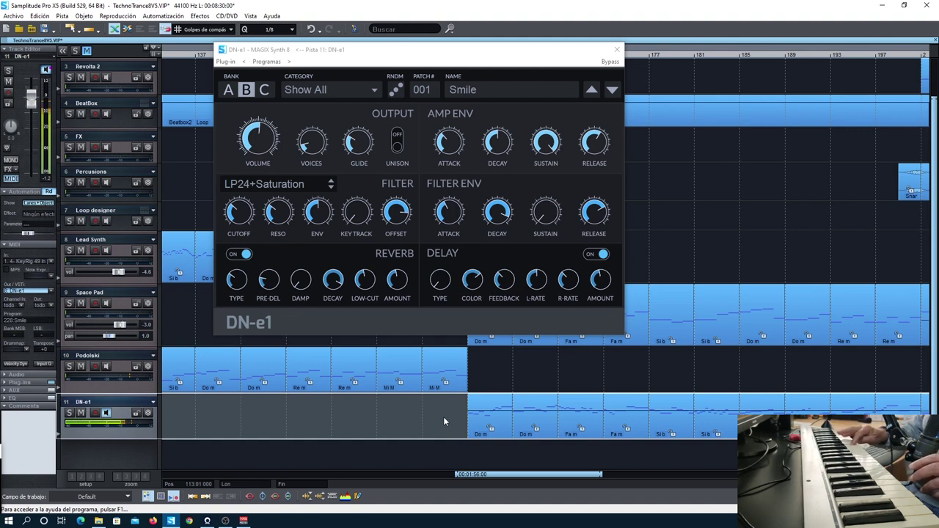
pyautogui.click(476, 81)
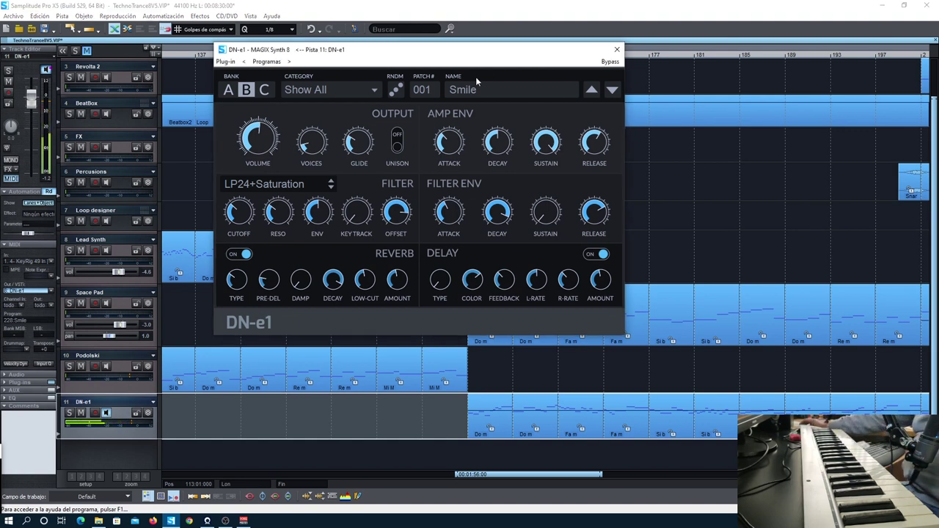
pyautogui.click(617, 51)
# Return to the start of the arrangement and play the project from bar 57
pyautogui.moveTo(529, 477); pyautogui.dragTo(182, 485)
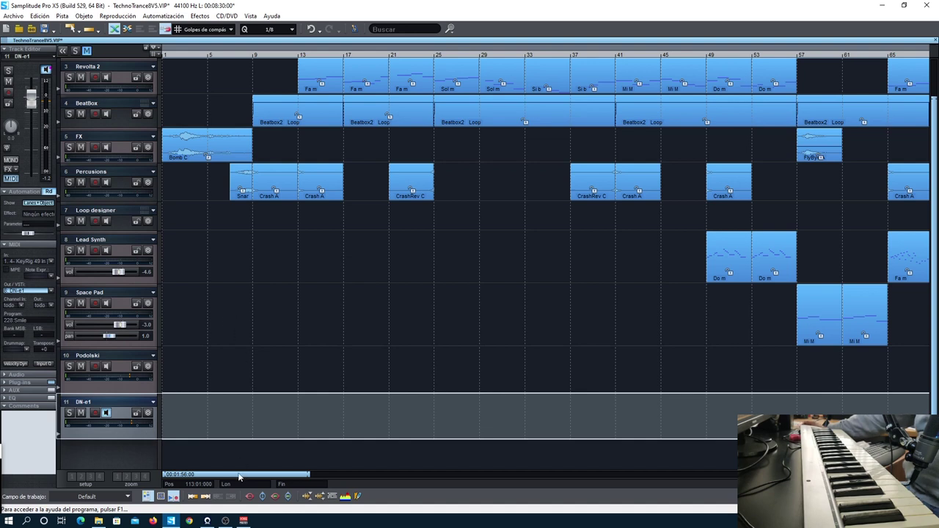
pyautogui.moveTo(238, 475); pyautogui.dragTo(332, 482)
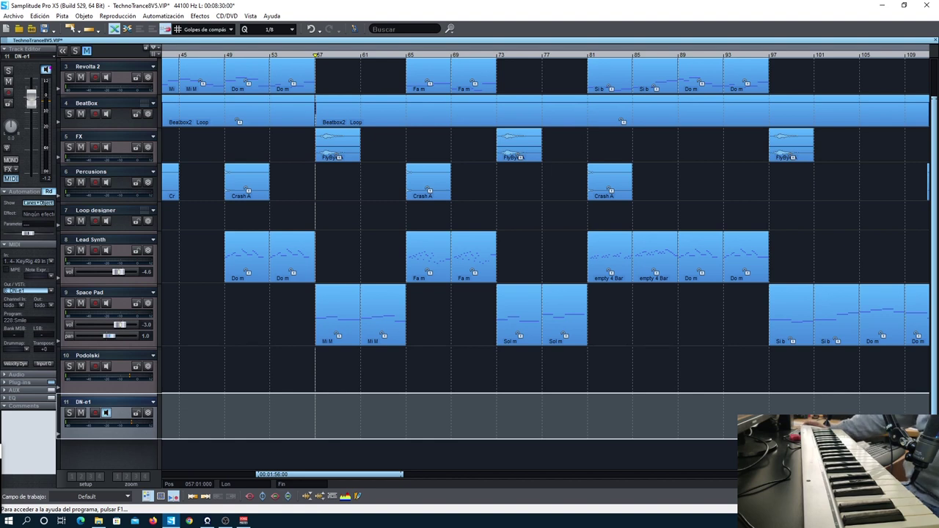
pyautogui.press('space')
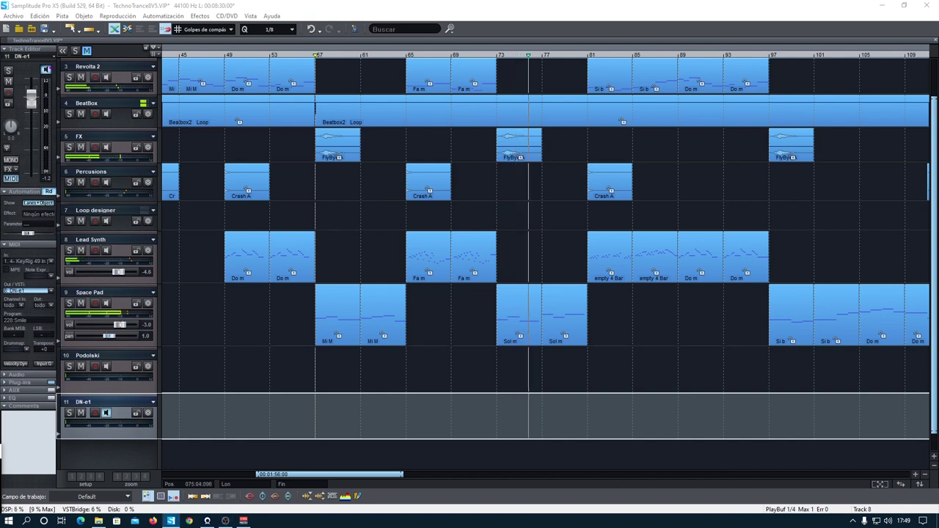
# Play the section where Lead Synth and Podolski enter together at bar 113, and stop playback
pyautogui.moveTo(355, 477); pyautogui.dragTo(467, 484)
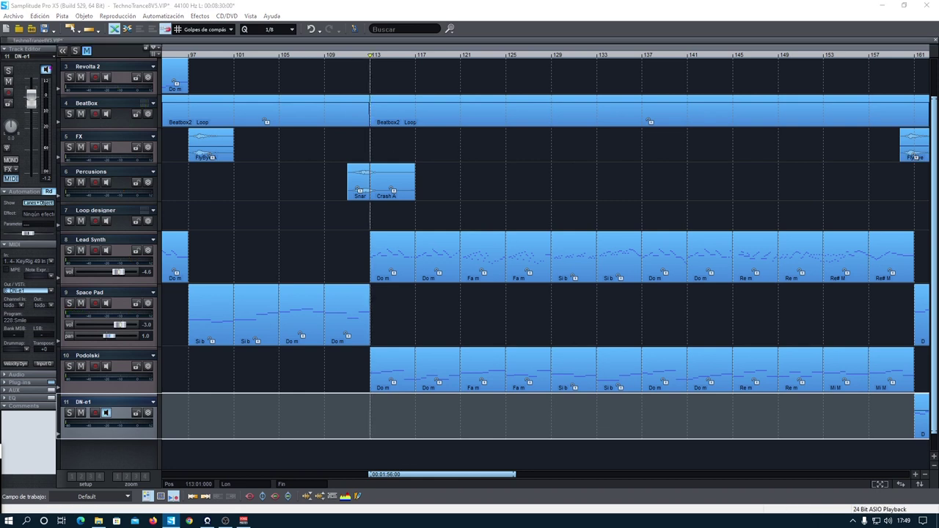
pyautogui.press('space')
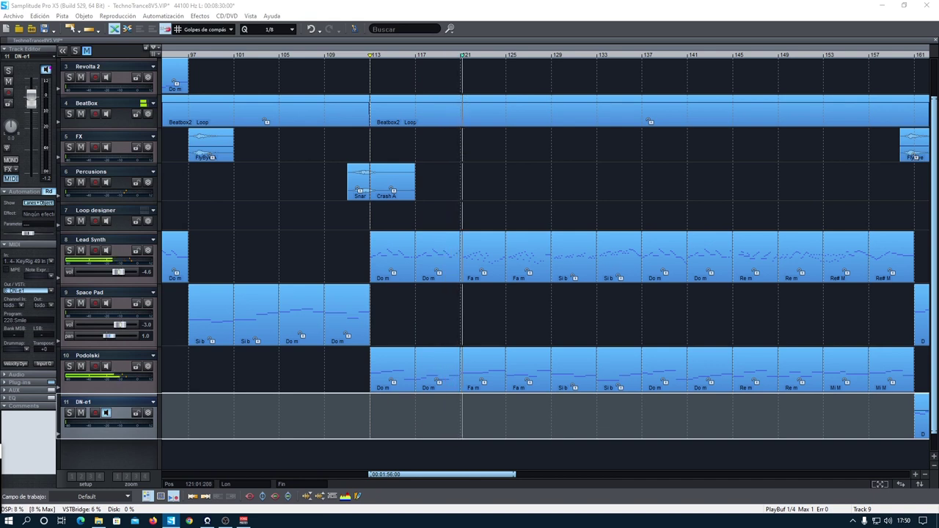
pyautogui.press('space')
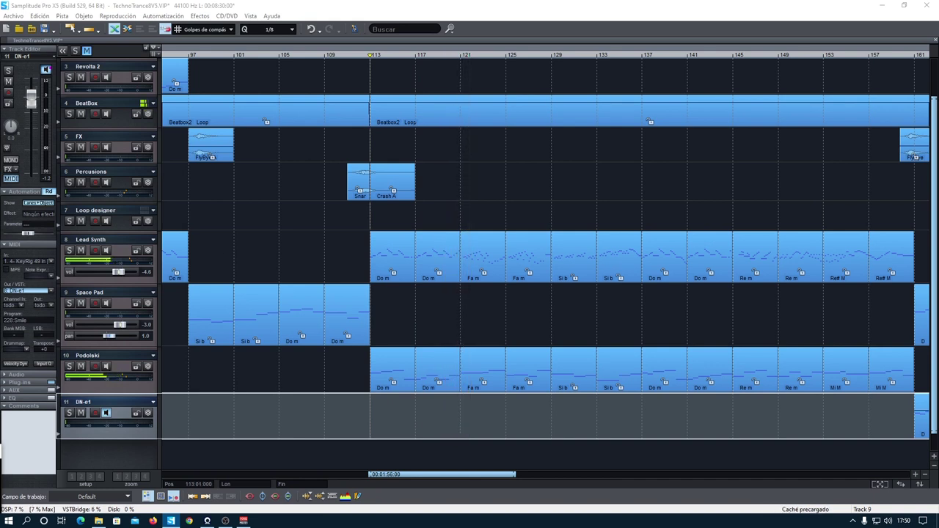
# Play the arrangement from about bar 161, briefly soloing the DN-e1 track during playback
pyautogui.moveTo(466, 477); pyautogui.dragTo(512, 475)
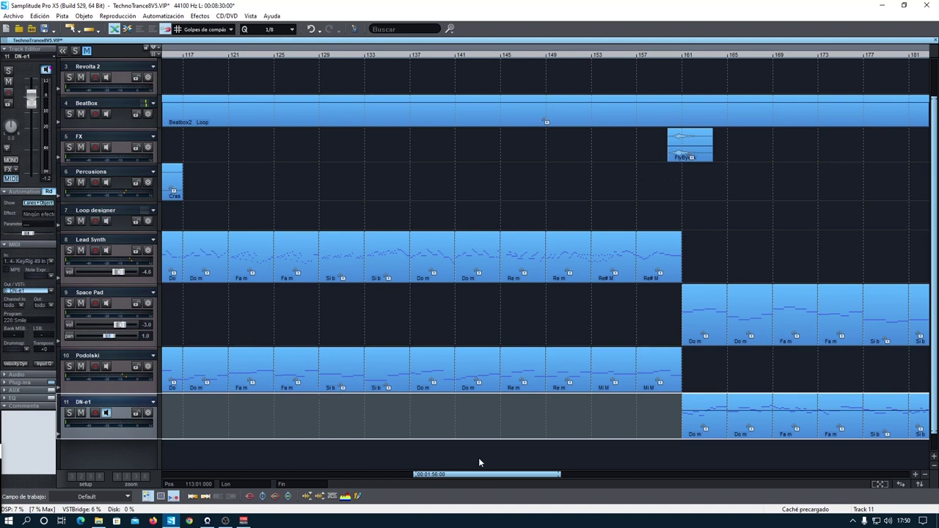
pyautogui.moveTo(483, 477); pyautogui.dragTo(546, 477)
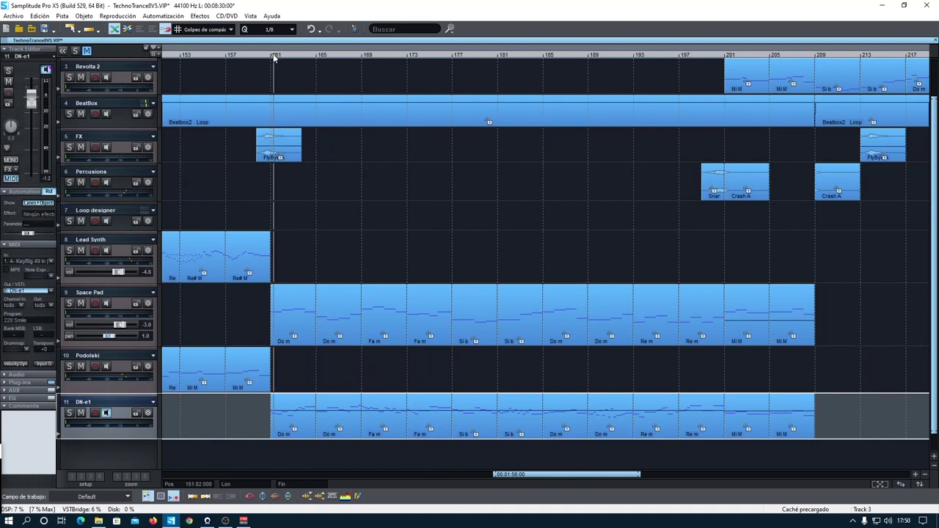
pyautogui.press('space')
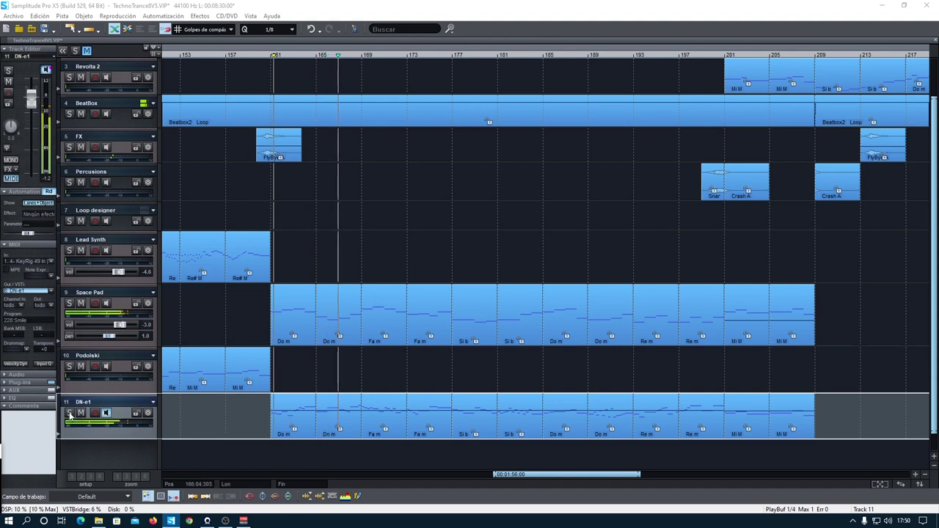
pyautogui.click(69, 414)
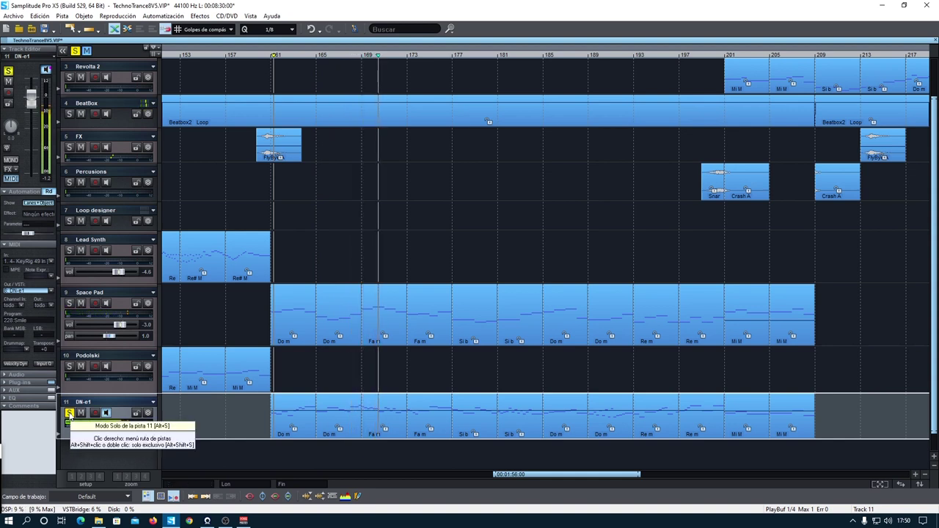
pyautogui.click(69, 414)
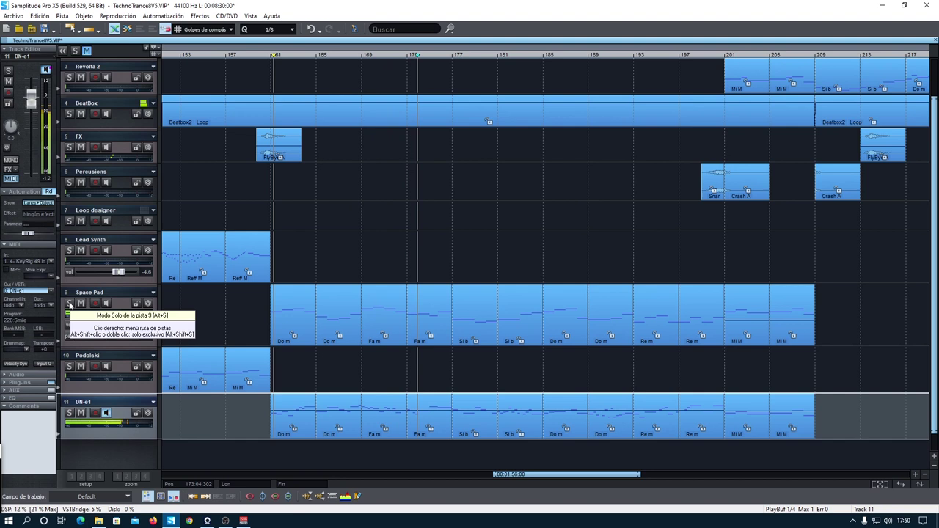
# Audition the Space Pad and BeatBox tracks soloed in turn during playback, and stop playback
pyautogui.click(69, 304)
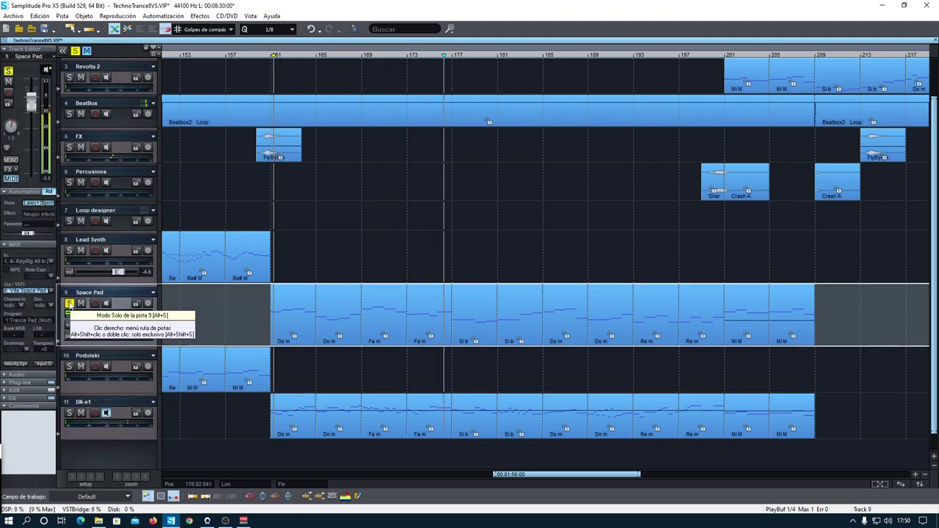
pyautogui.click(69, 304)
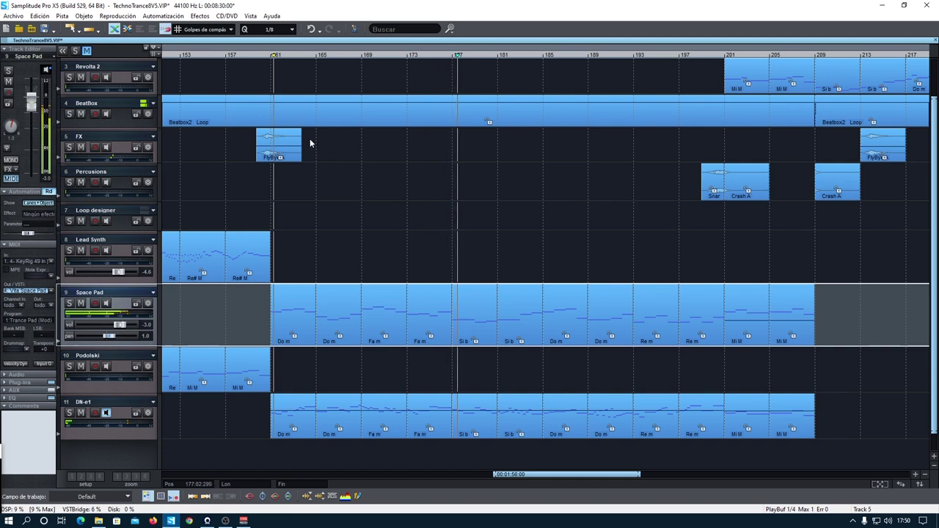
pyautogui.click(70, 115)
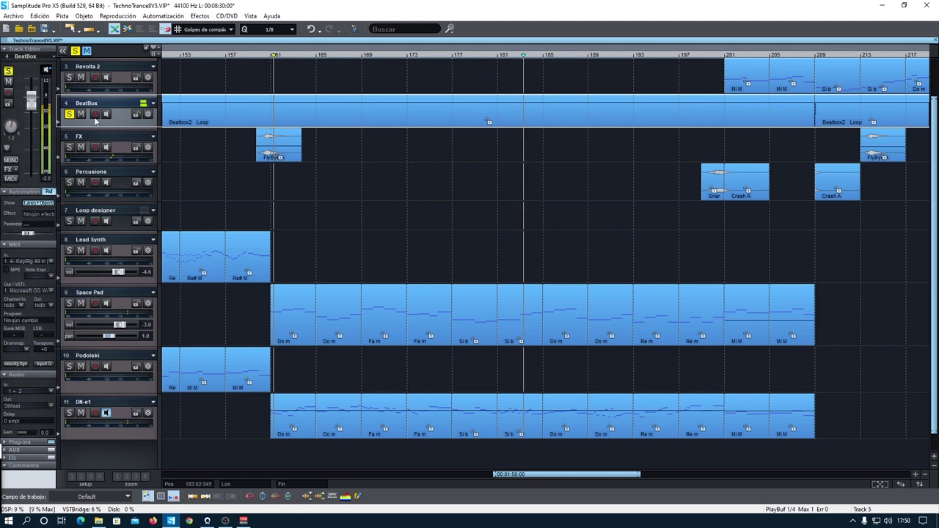
pyautogui.click(70, 115)
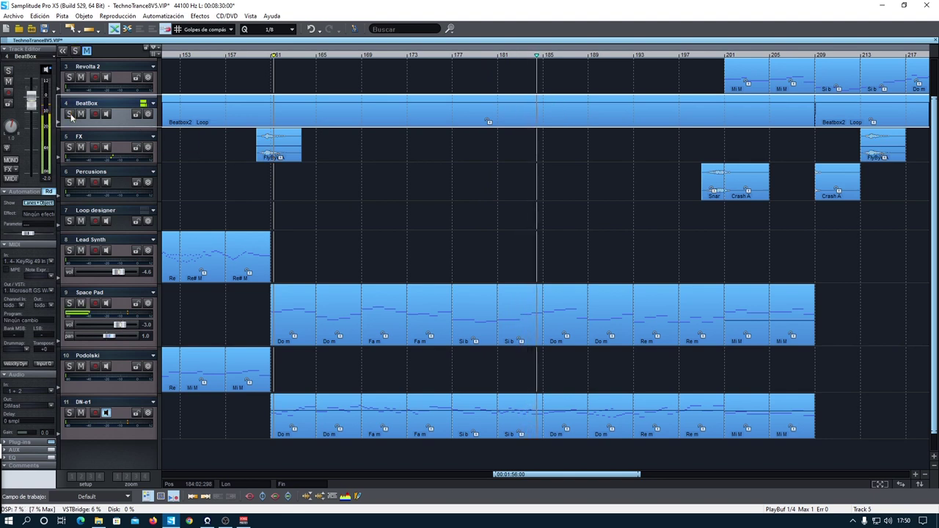
pyautogui.moveTo(545, 476); pyautogui.dragTo(625, 478)
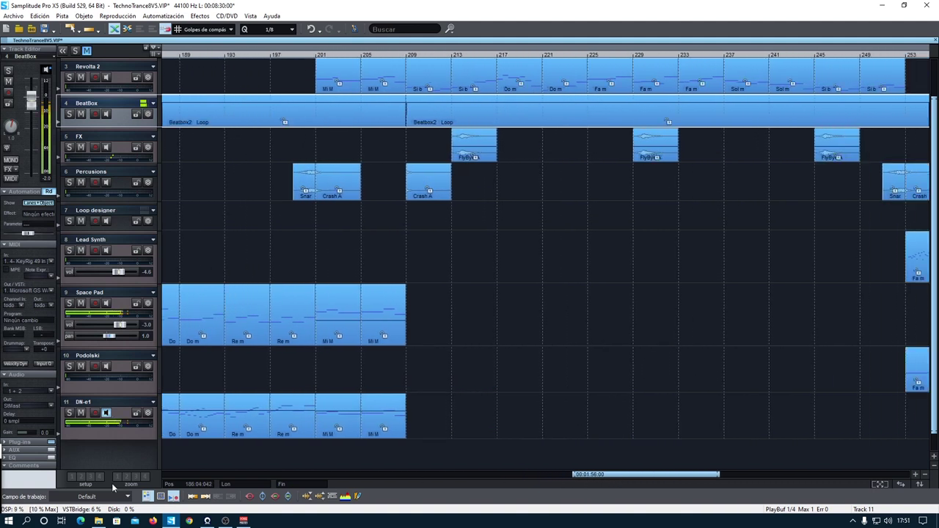
pyautogui.press('space')
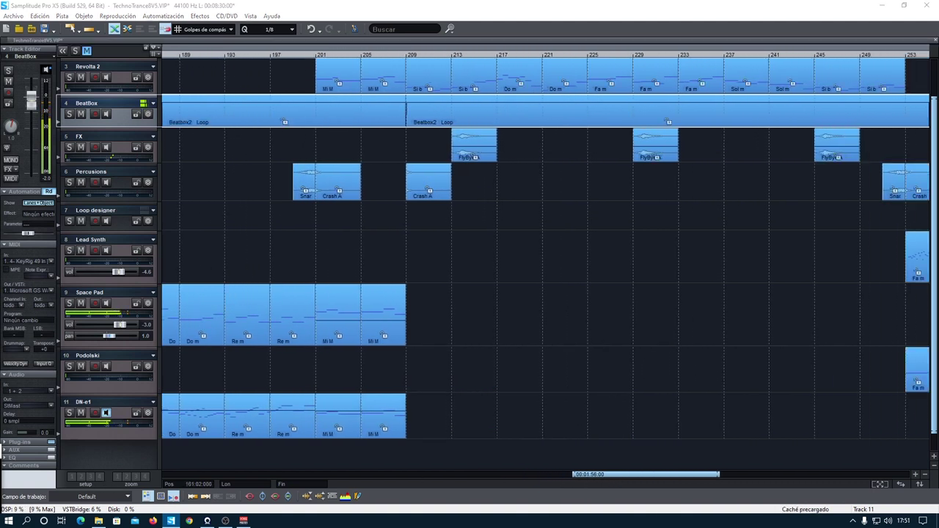
# Shrink the track heights so all eleven tracks show, play the arrangement from bar 201, and stop playback
pyautogui.scroll(2, 350, 100)
pyautogui.scroll(-1, 332, 145)
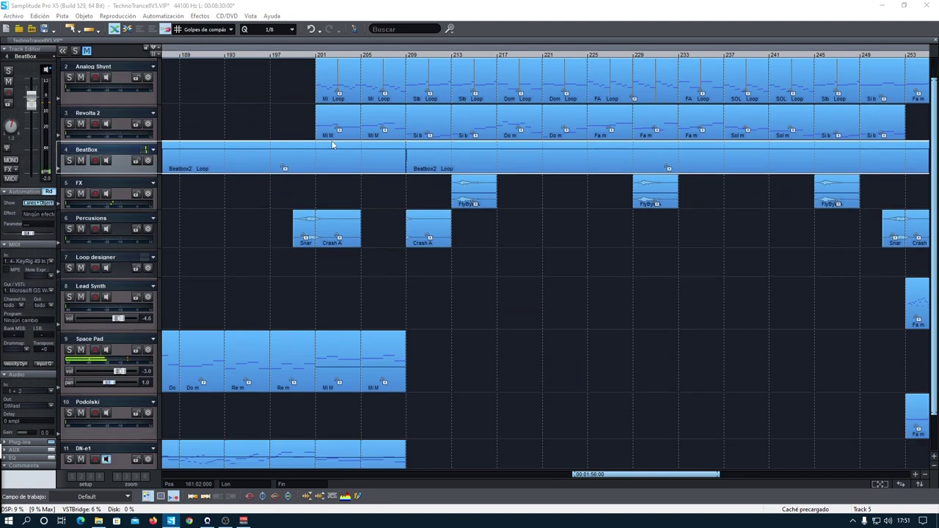
pyautogui.click(936, 470)
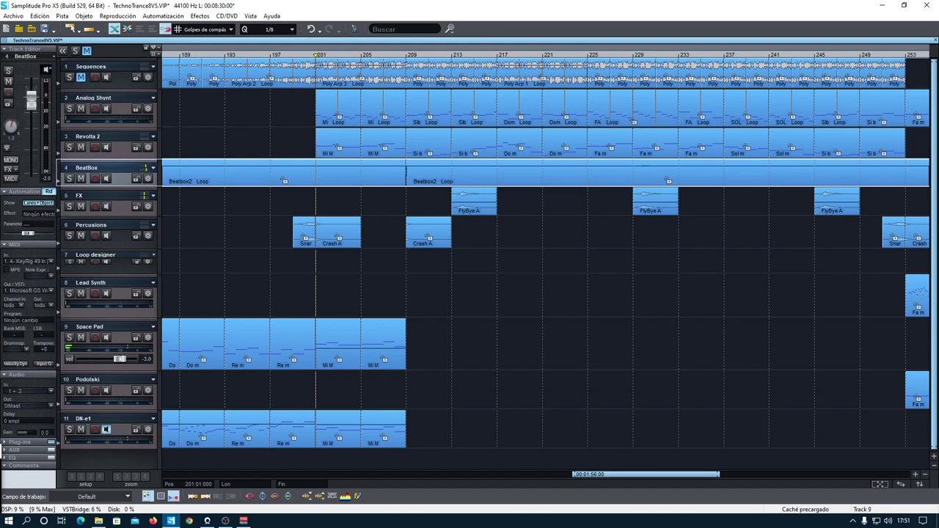
pyautogui.press('space')
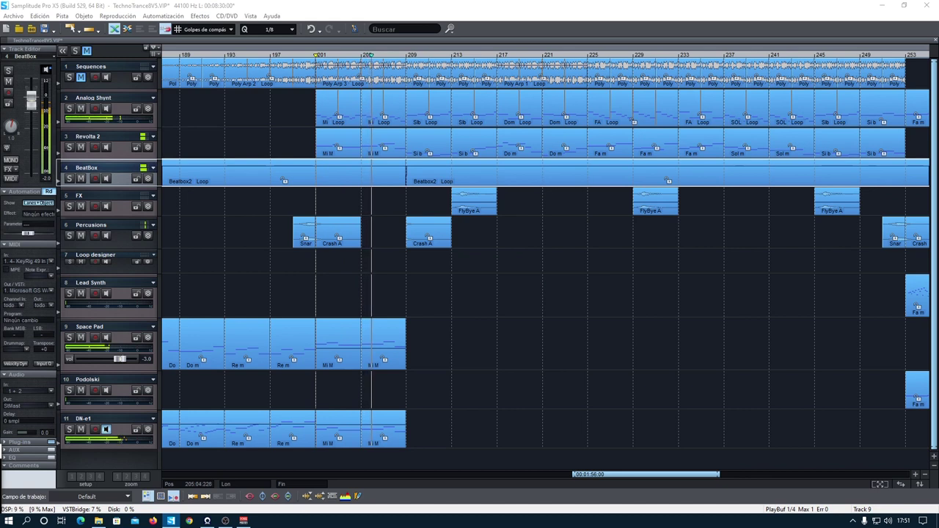
pyautogui.press('space')
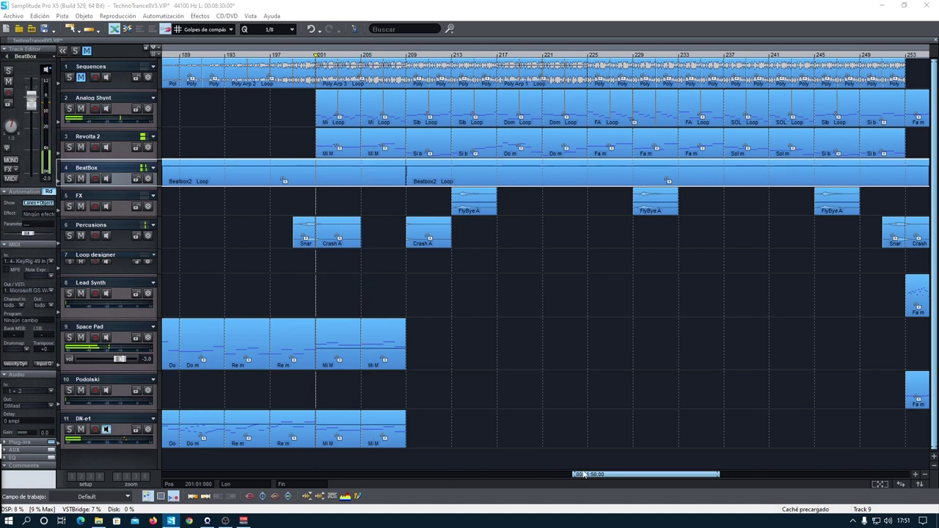
# Play the final section of the arrangement from bar 277 through the end of the Lead Synth part to about bar 297, and stop playback
pyautogui.moveTo(588, 476); pyautogui.dragTo(730, 486)
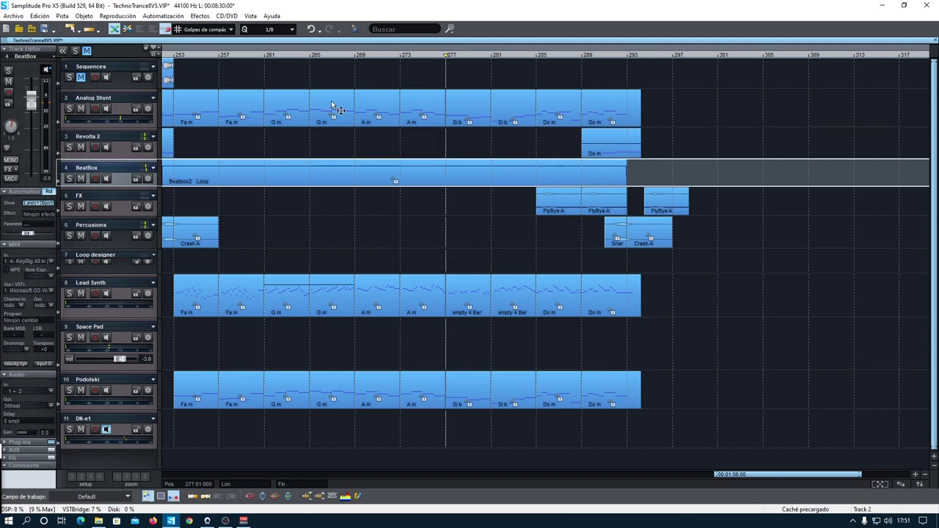
pyautogui.press('space')
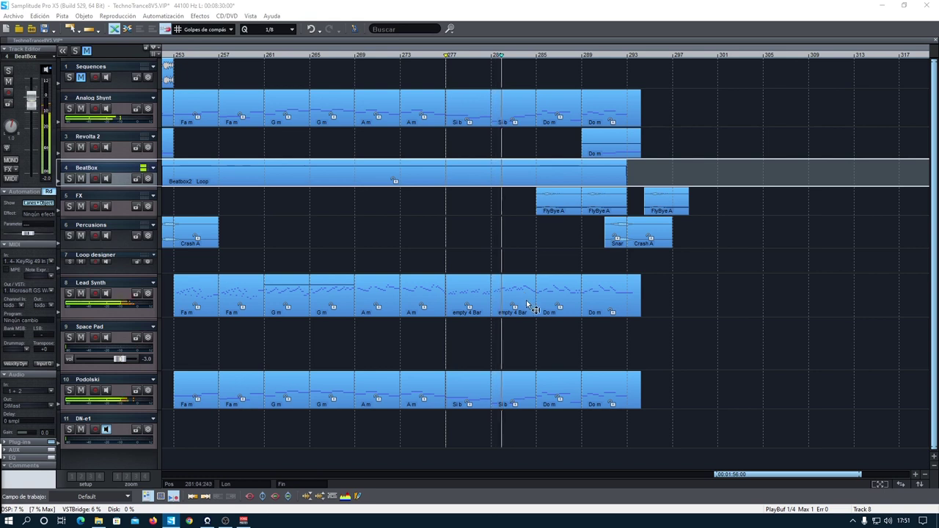
pyautogui.click(556, 299)
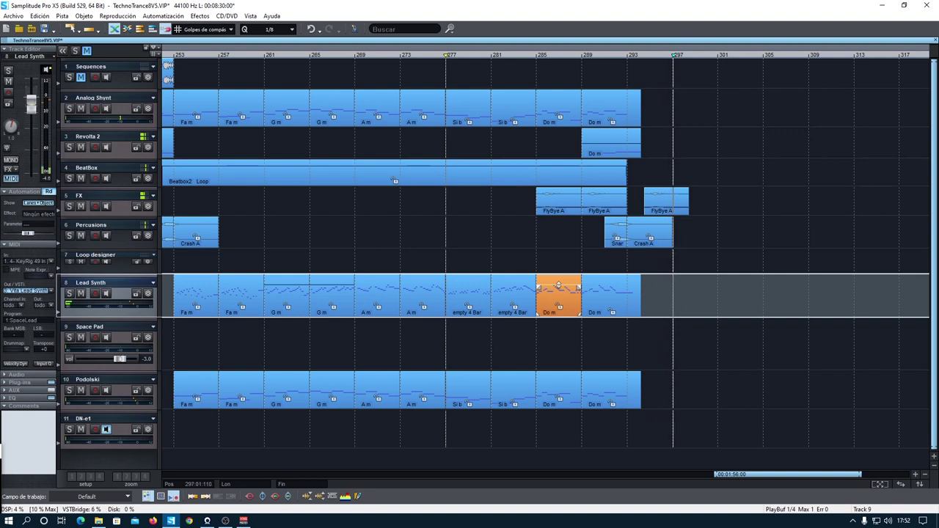
pyautogui.press('space')
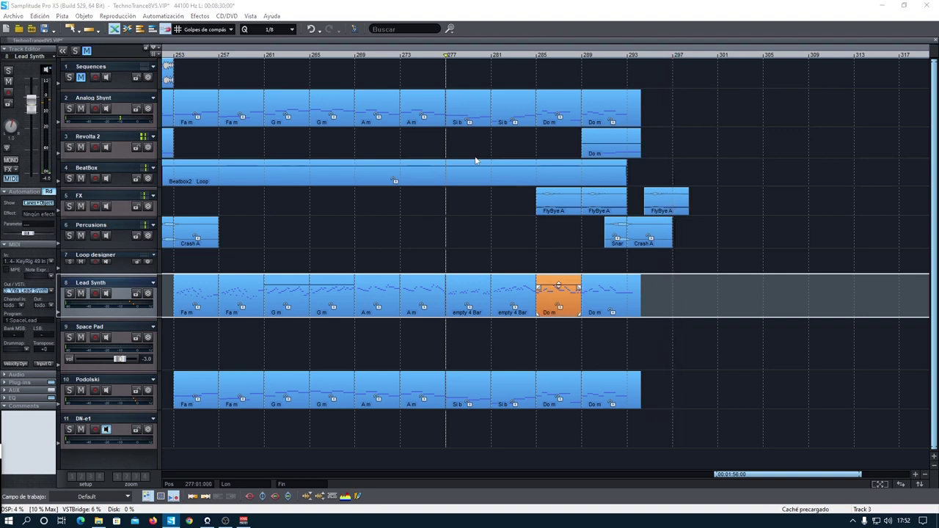
# Mark the range from about bar 294 to 298, solo the FX track, and audition its last FlyBye A clip
pyautogui.click(649, 57)
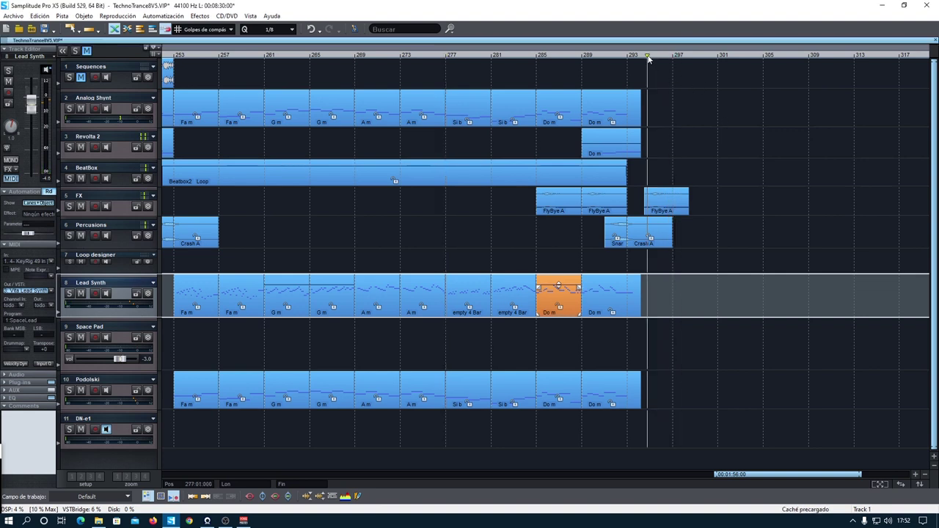
pyautogui.moveTo(649, 57); pyautogui.dragTo(689, 61)
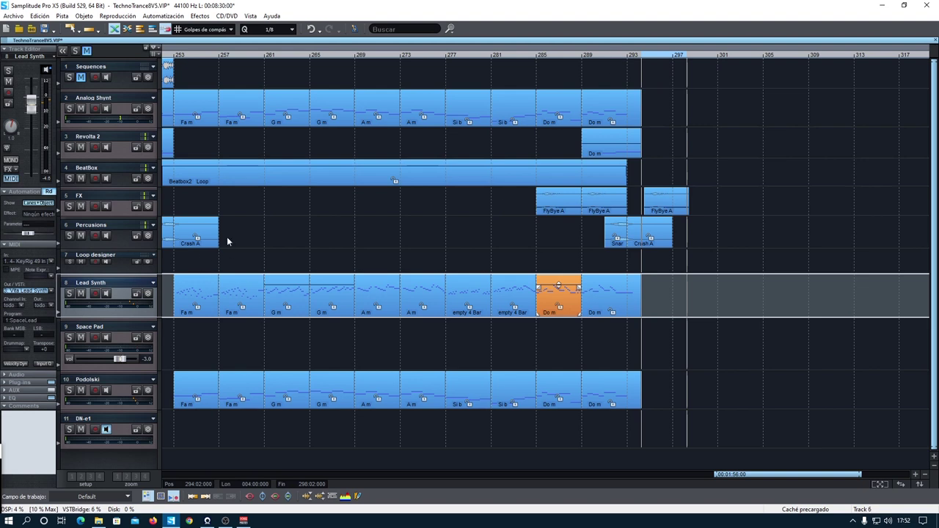
pyautogui.click(68, 207)
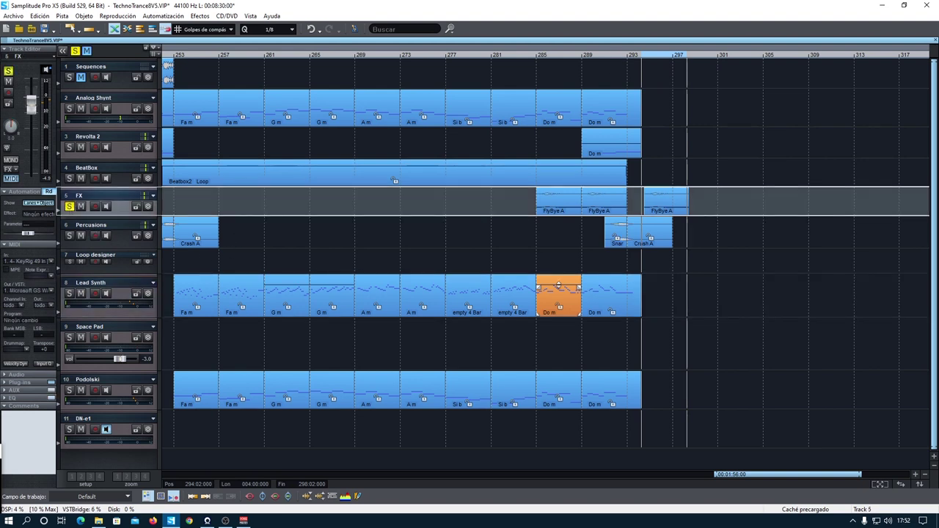
pyautogui.press('space')
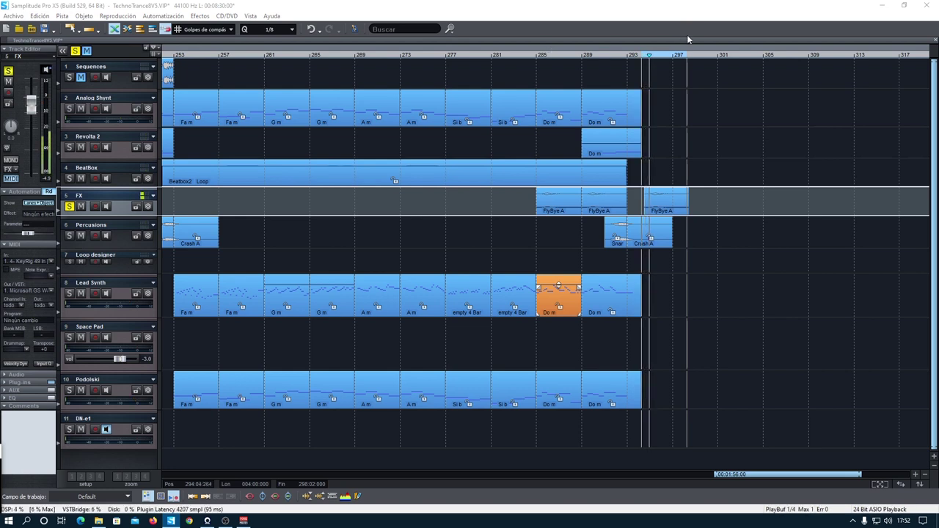